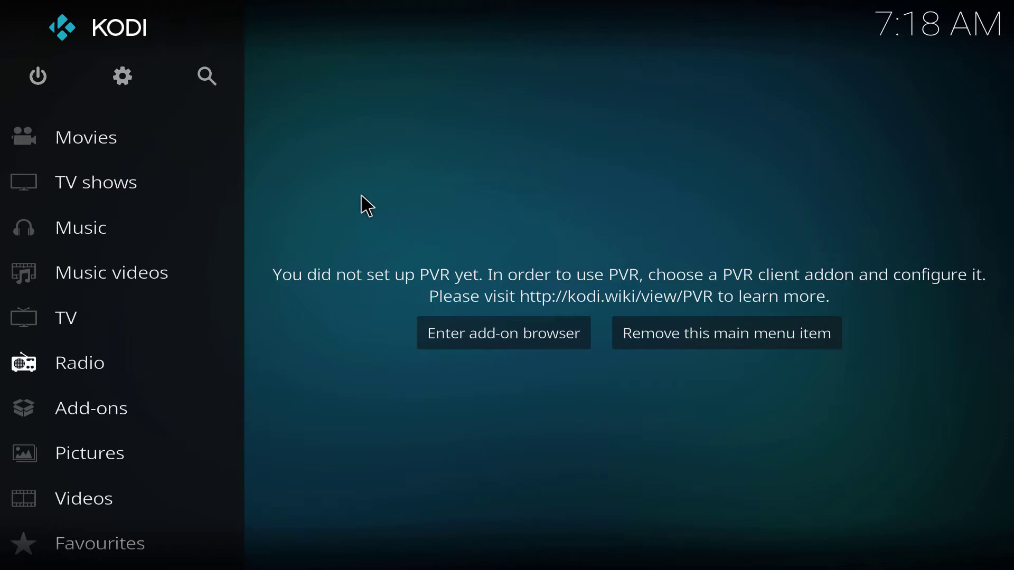
Step: Remove the Movies item from the home screen's main menu
{"action": "mouse_move", "coordinate": [85, 139]}
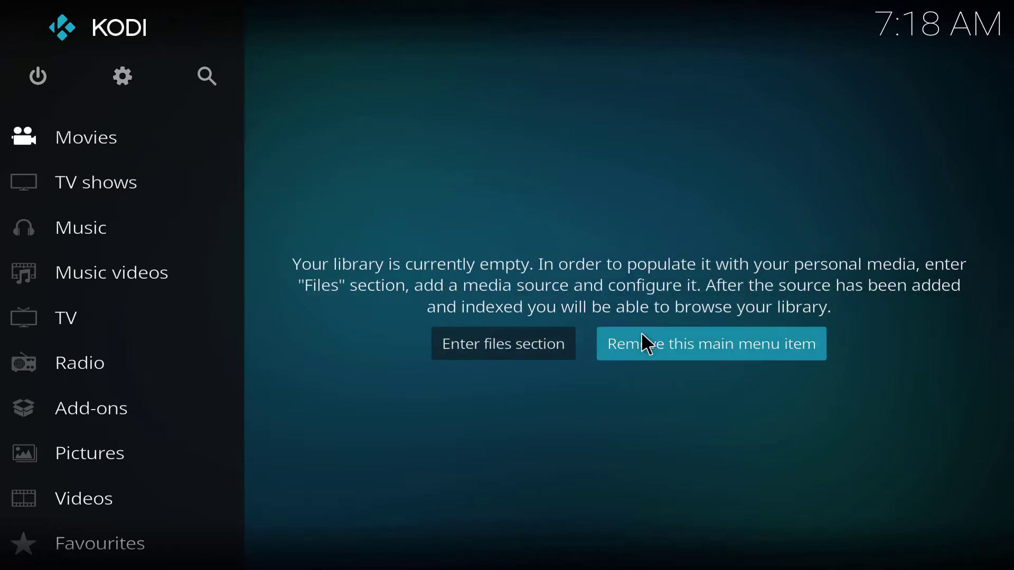
{"action": "left_click", "coordinate": [647, 346]}
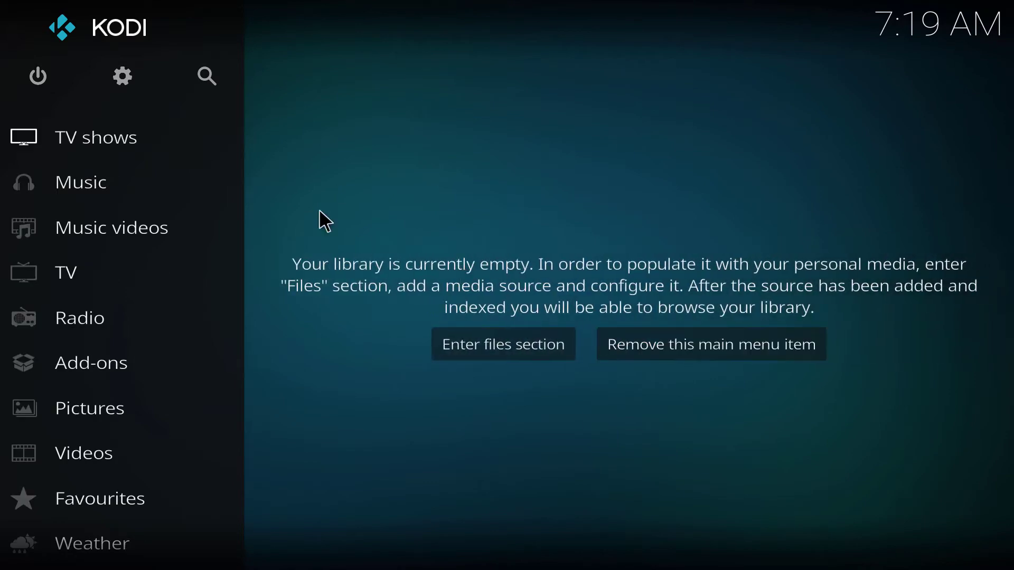
{"action": "left_click", "coordinate": [123, 91]}
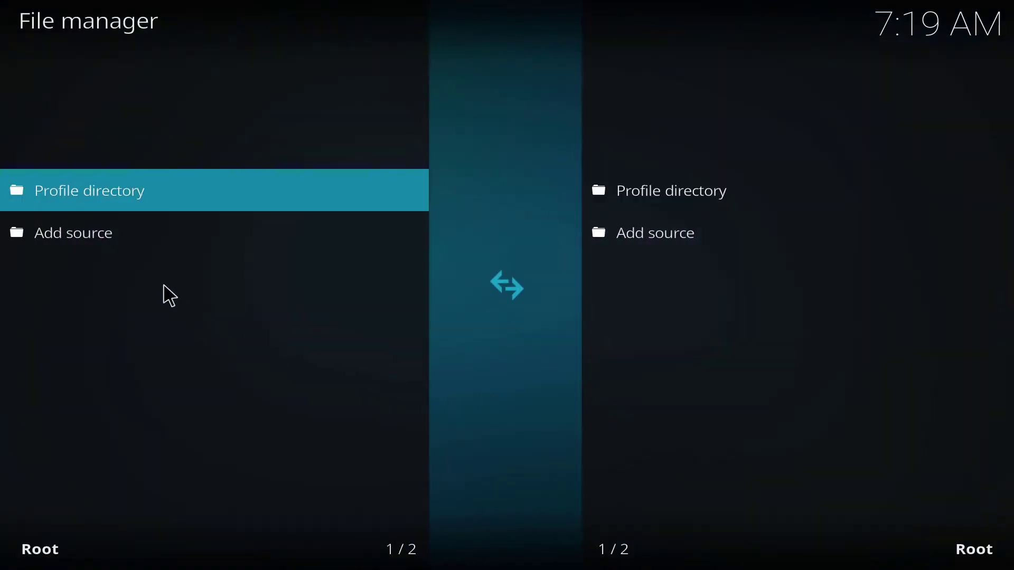
{"action": "left_click", "coordinate": [103, 236]}
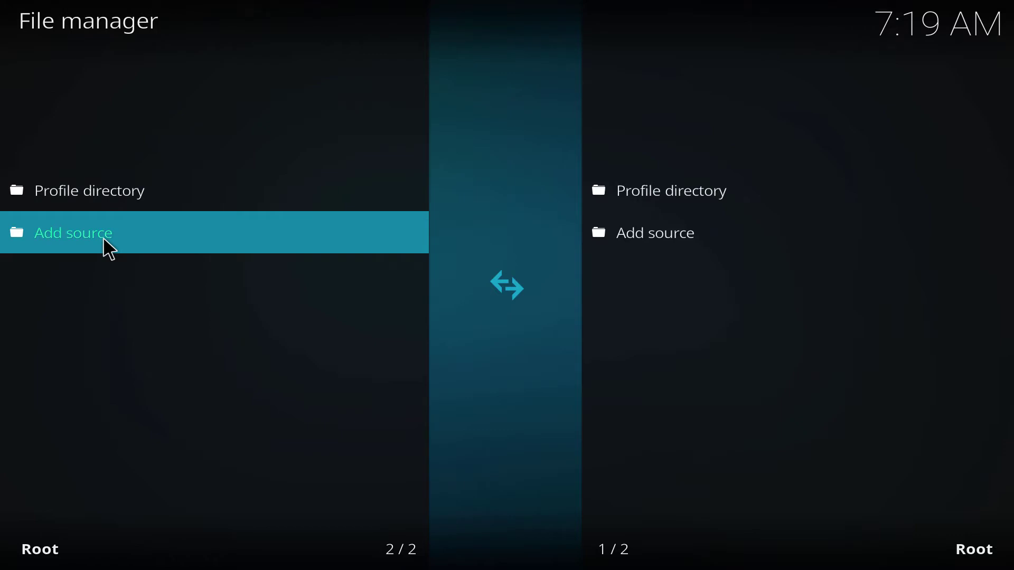
{"action": "left_click", "coordinate": [103, 236]}
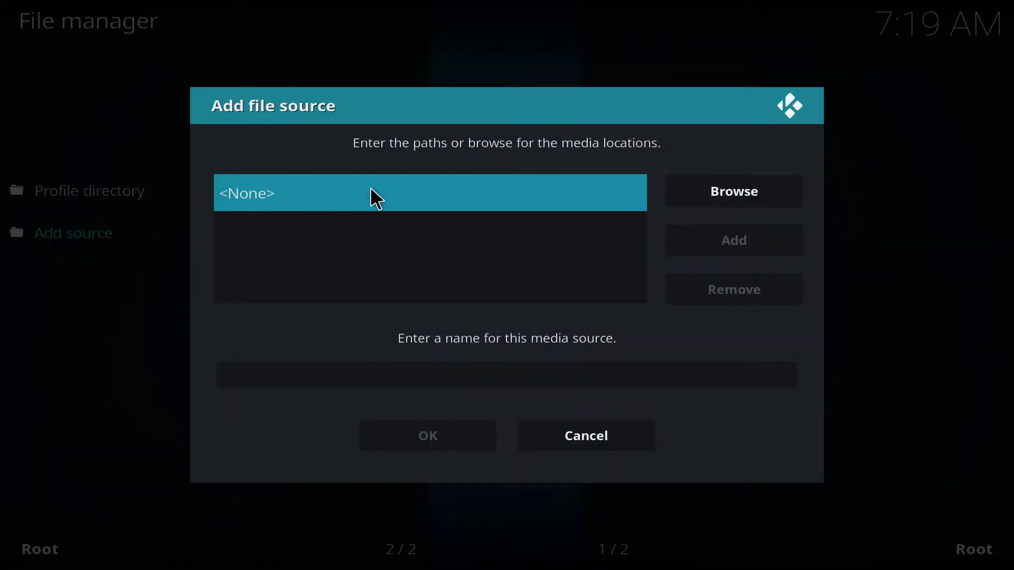
{"action": "left_click", "coordinate": [387, 195]}
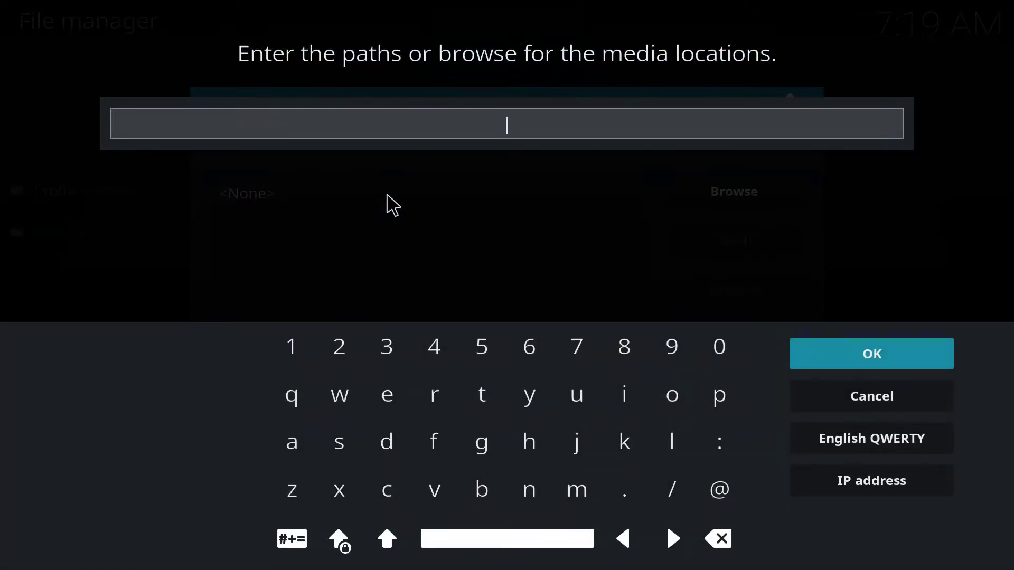
{"action": "type", "text": "http://misfitmods.com/mmwiz/repo/"}
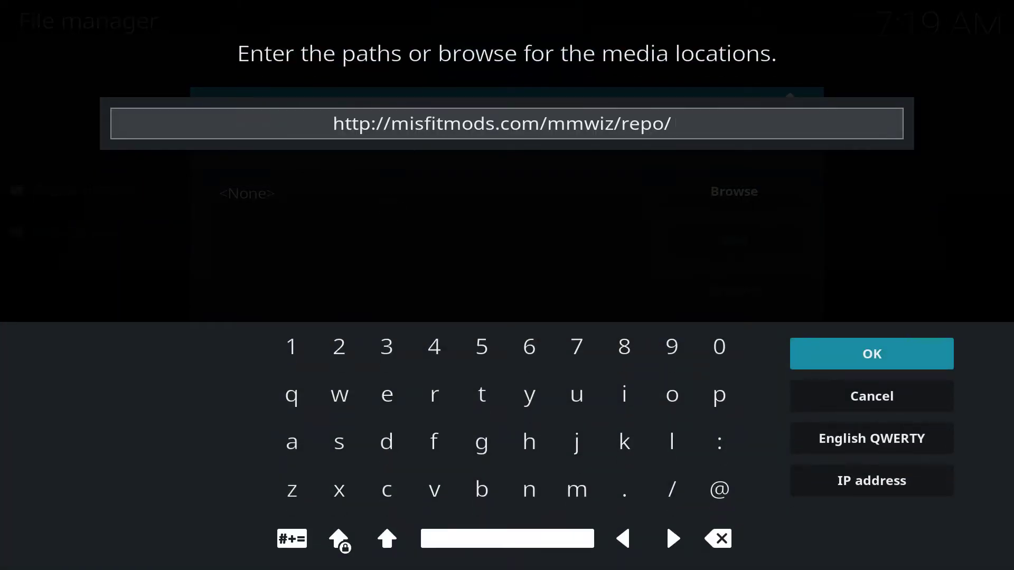
{"action": "left_click", "coordinate": [932, 355]}
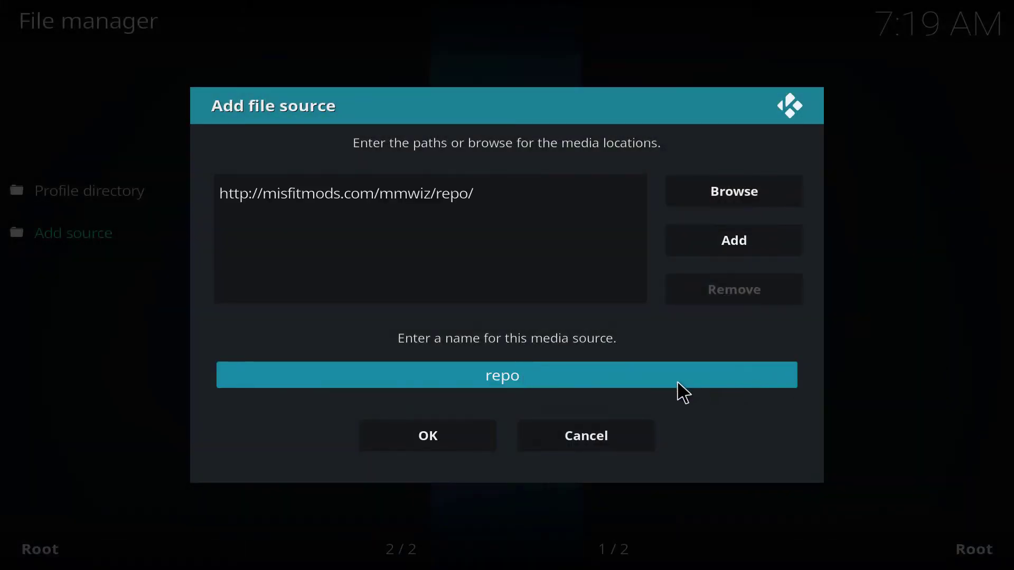
Step: Name the new media source MisFit and save it
{"action": "key", "text": "BackSpace"}
{"action": "key", "text": "BackSpace"}
{"action": "key", "text": "BackSpace"}
{"action": "key", "text": "BackSpace"}
{"action": "type", "text": "MisFit"}
{"action": "left_click", "coordinate": [474, 444]}
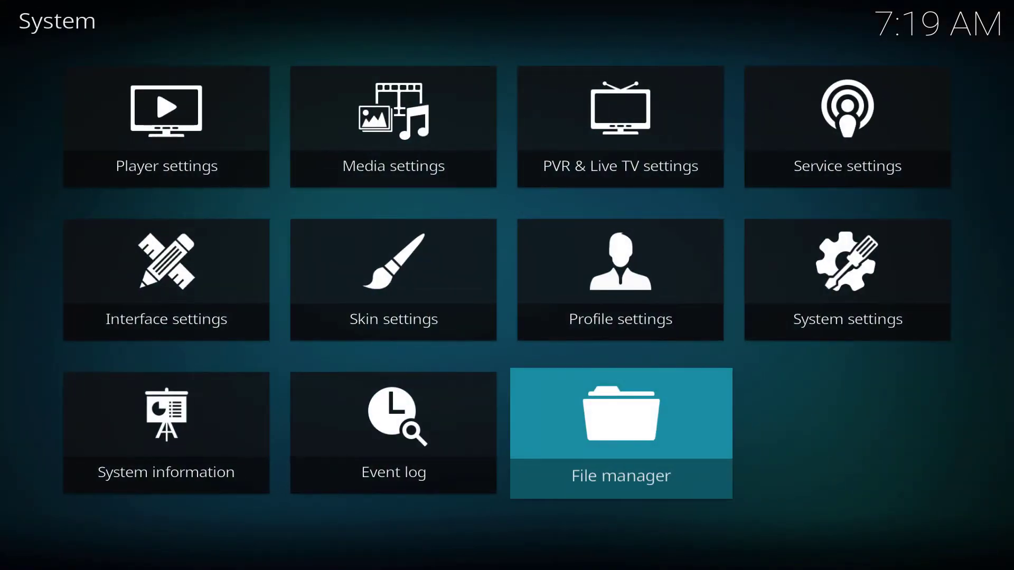
Step: Install the add-on file repository.misfitmods.zip from the MisFit source
{"action": "key", "text": "Escape"}
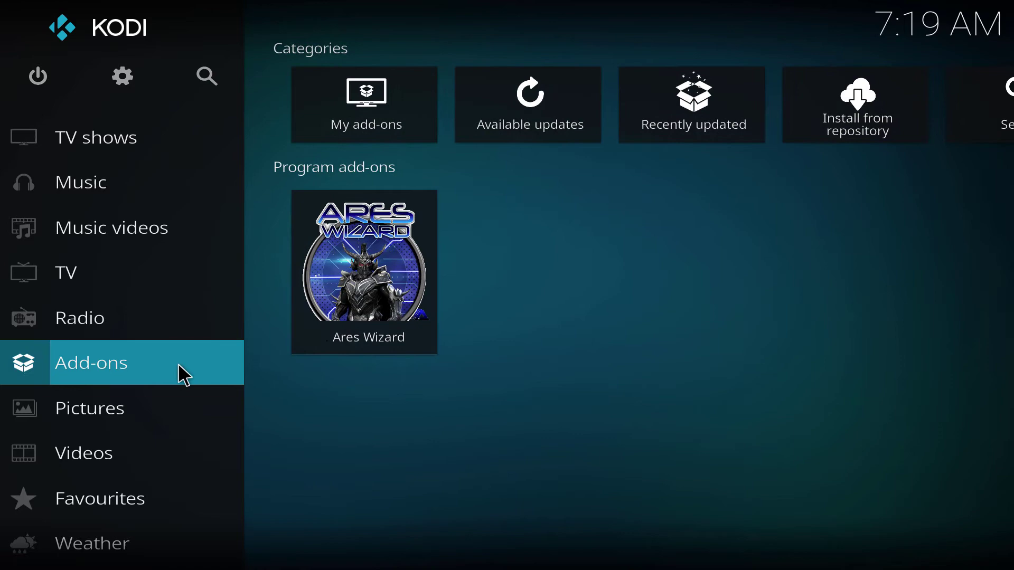
{"action": "left_click", "coordinate": [181, 373]}
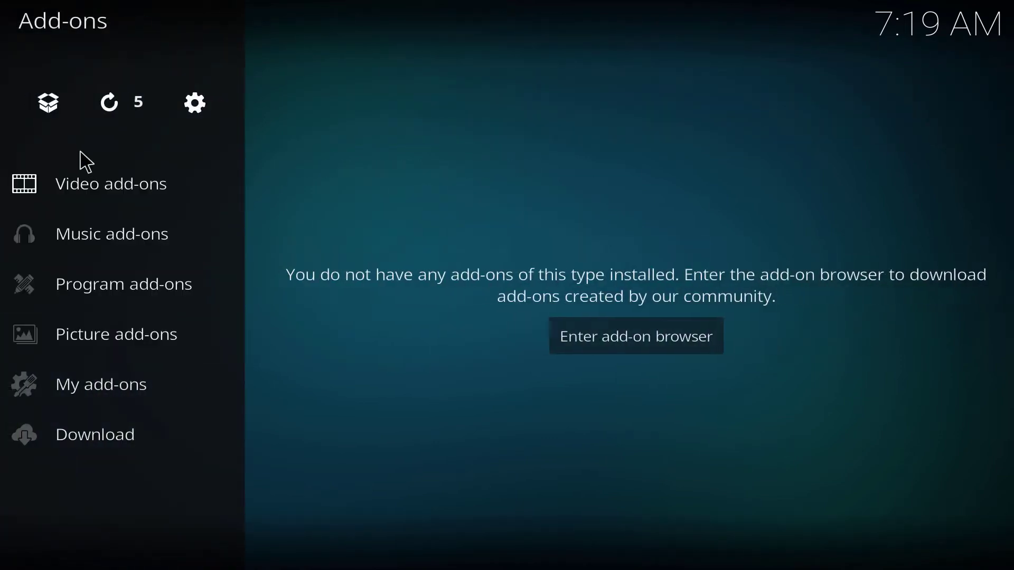
{"action": "left_click", "coordinate": [57, 112]}
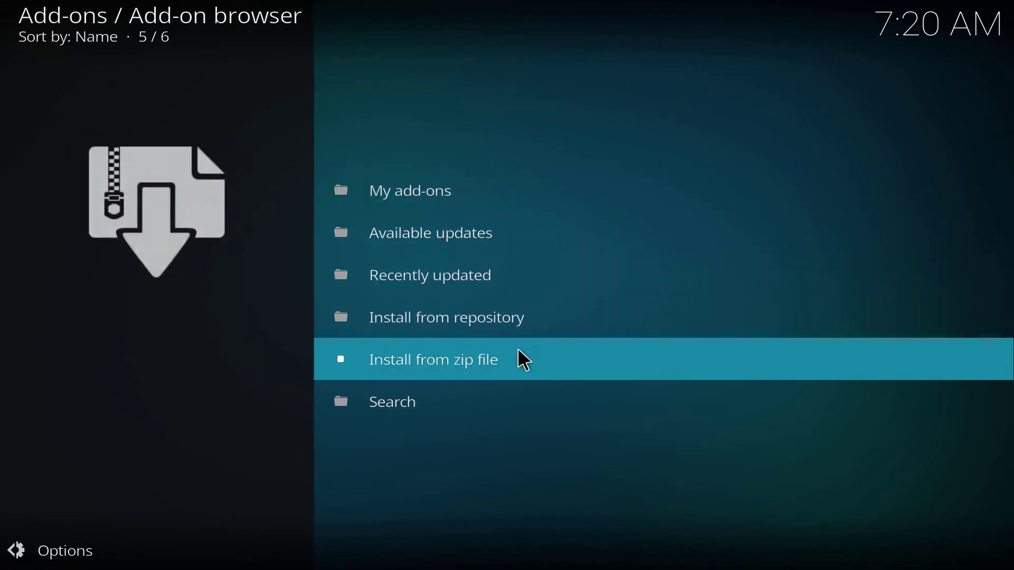
{"action": "left_click", "coordinate": [528, 370]}
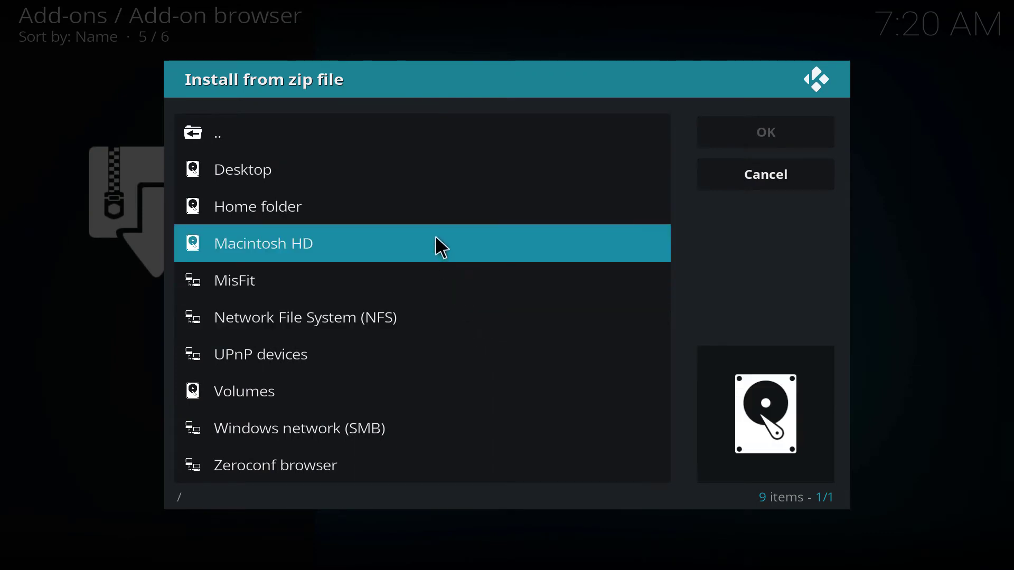
{"action": "left_click", "coordinate": [415, 279]}
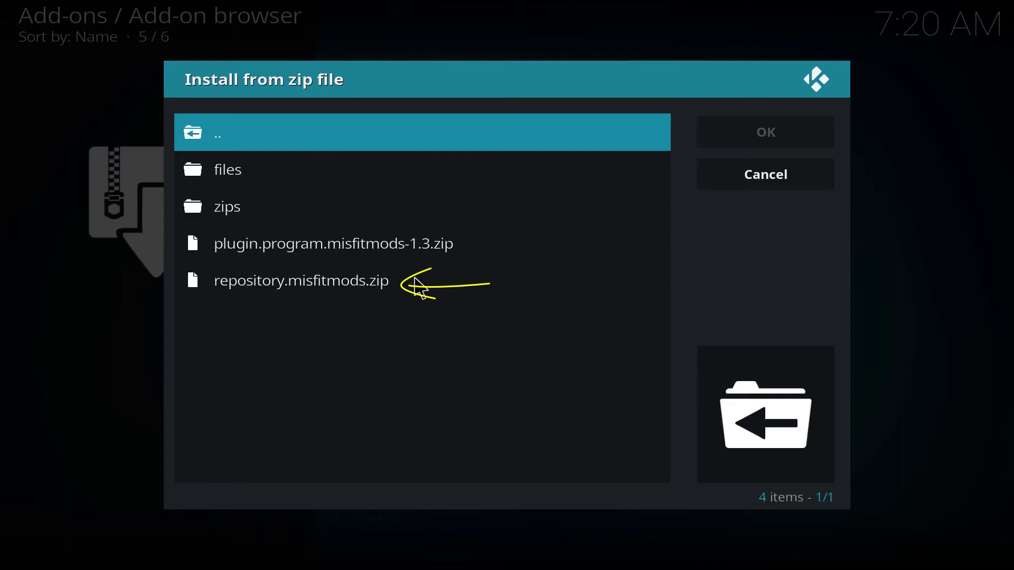
{"action": "left_click", "coordinate": [378, 291]}
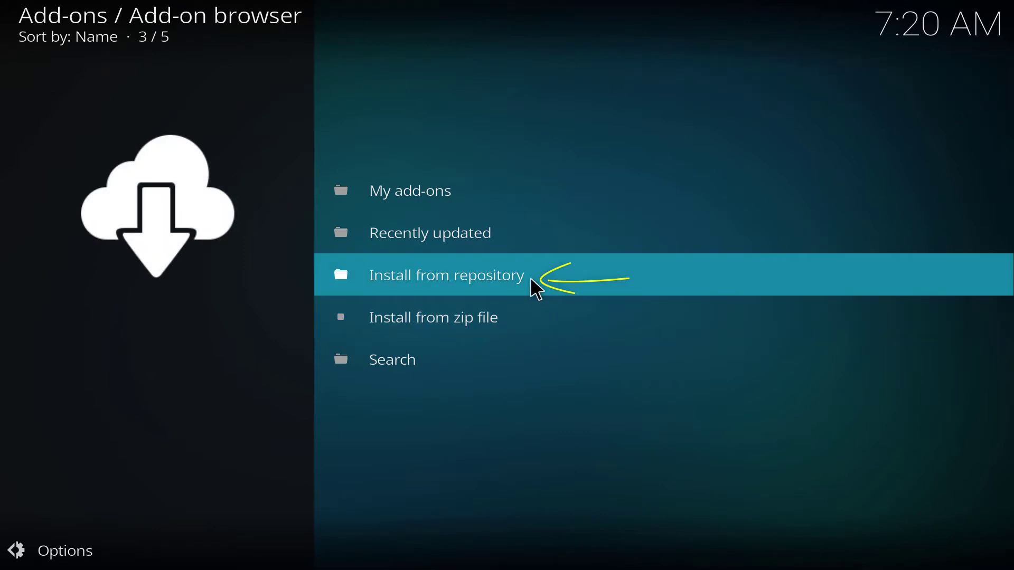
Step: Install the Misfit Mods Wizard program add-on from the misfit mods repository
{"action": "left_click", "coordinate": [531, 279]}
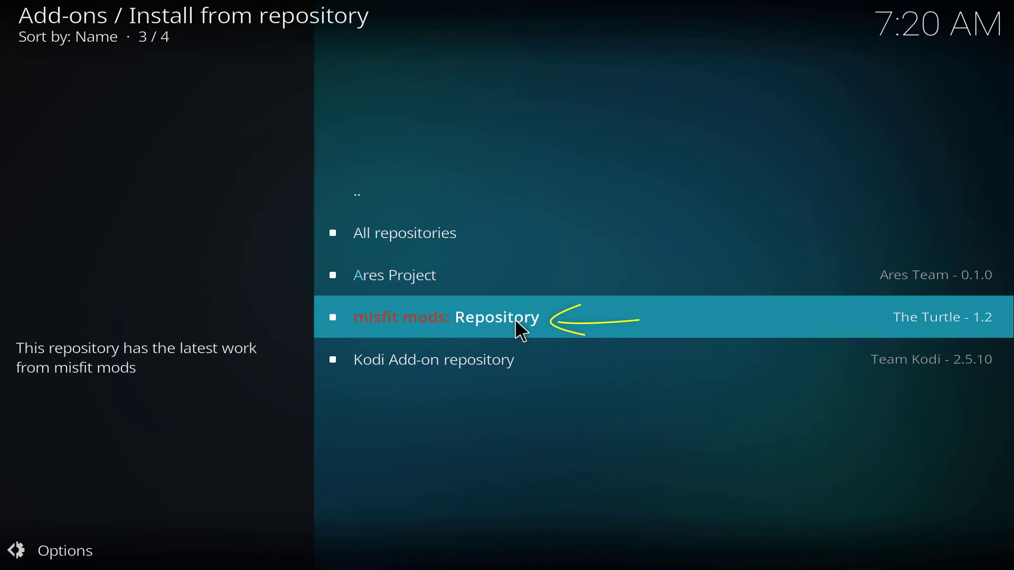
{"action": "left_click", "coordinate": [554, 321]}
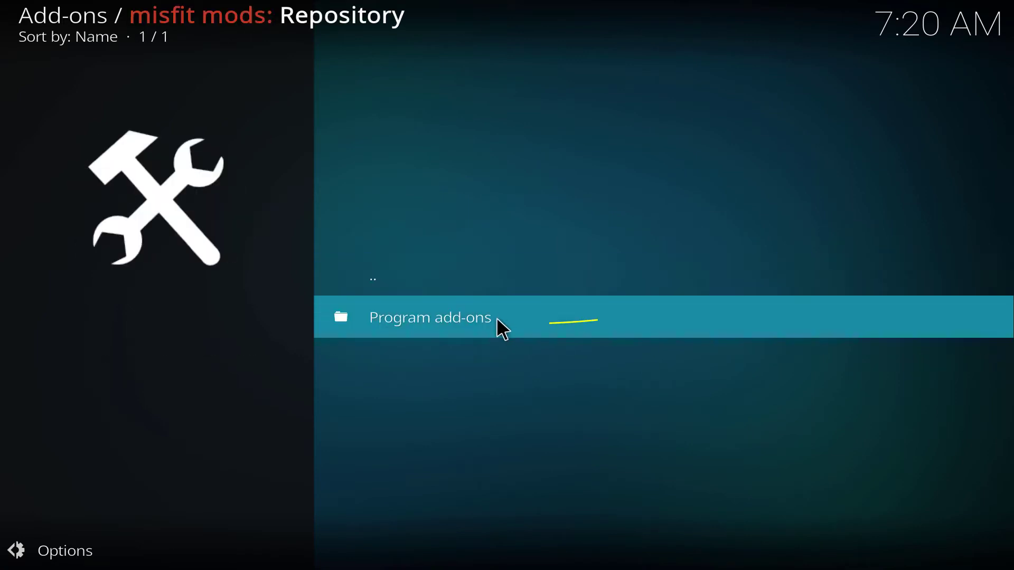
{"action": "left_click", "coordinate": [498, 320]}
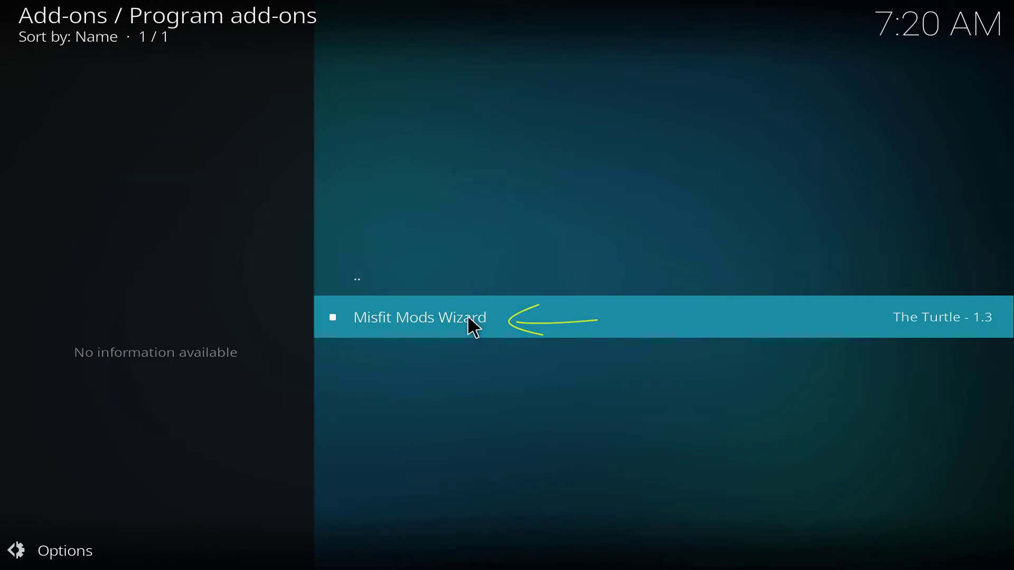
{"action": "left_click", "coordinate": [469, 318]}
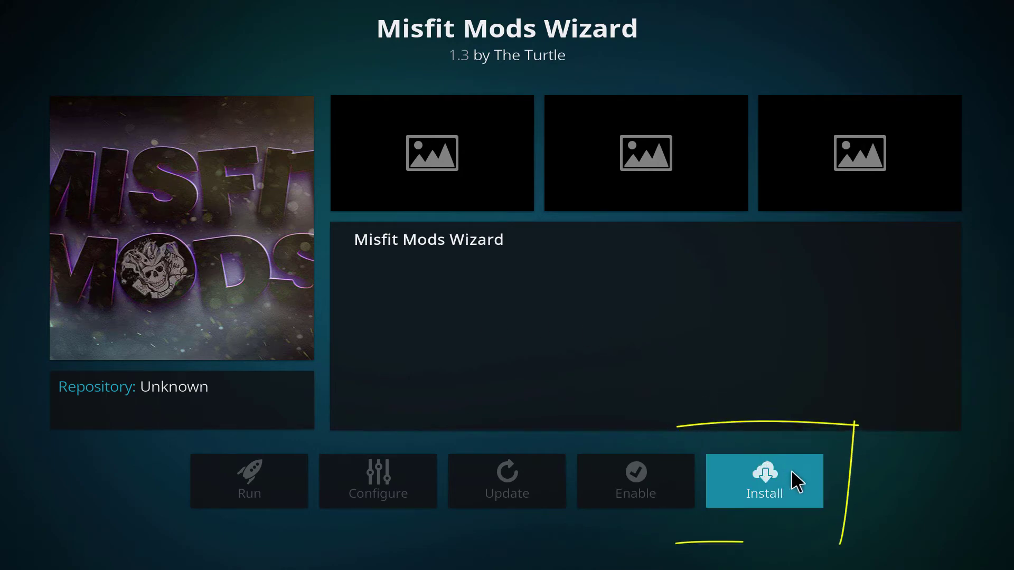
{"action": "left_click", "coordinate": [801, 494]}
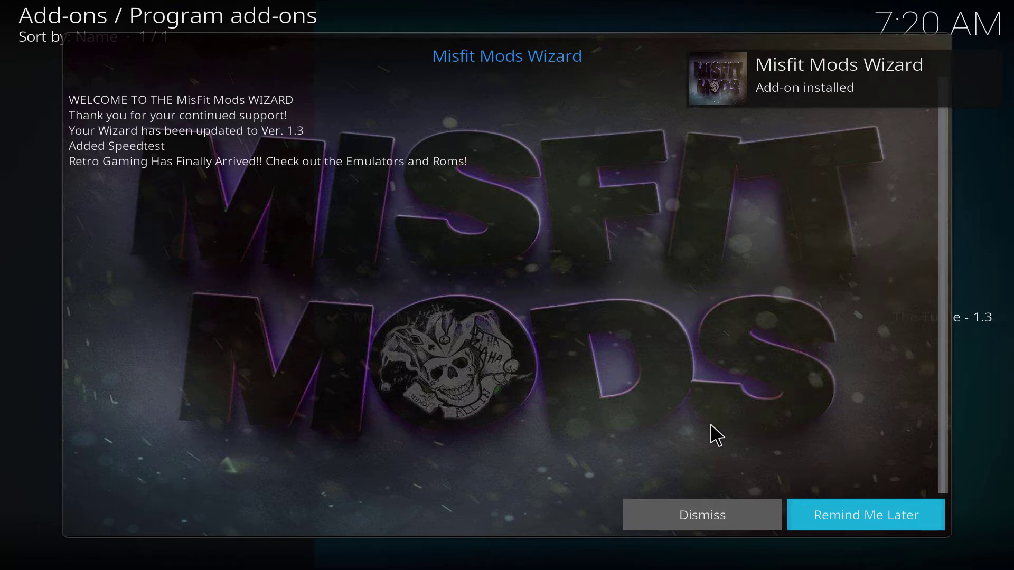
Step: Postpone the wizard's welcome notice, accept the default first-run settings and open the wizard's list of builds
{"action": "left_click", "coordinate": [848, 515]}
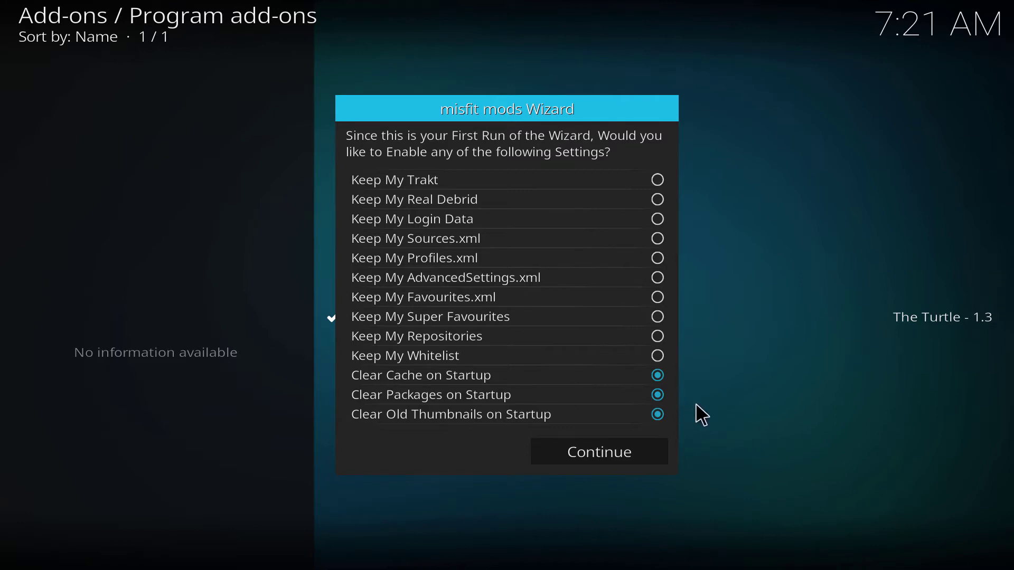
{"action": "left_click", "coordinate": [648, 458]}
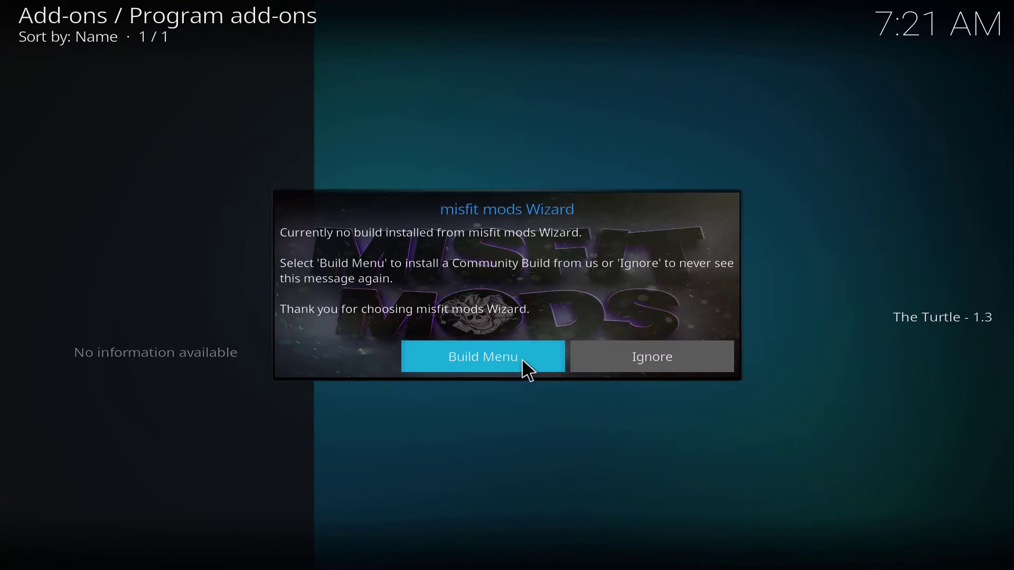
{"action": "left_click", "coordinate": [528, 370]}
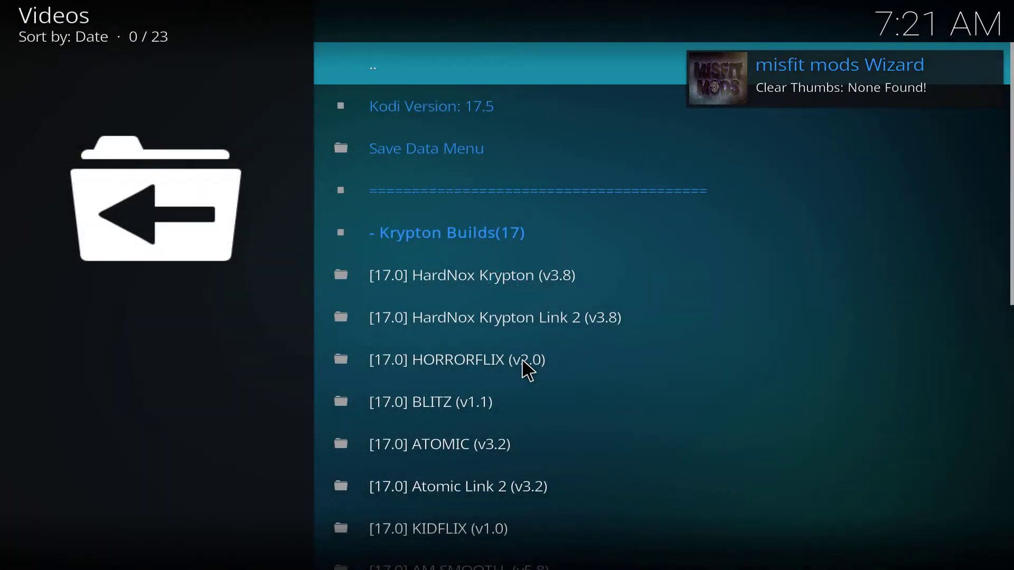
Step: Examine the builds at the end of the wizard's list, from DESIRE (v2.3) to HardNox jarvis (v3.5)
{"action": "scroll", "coordinate": [525, 364], "scroll_direction": "down", "scroll_amount": 10}
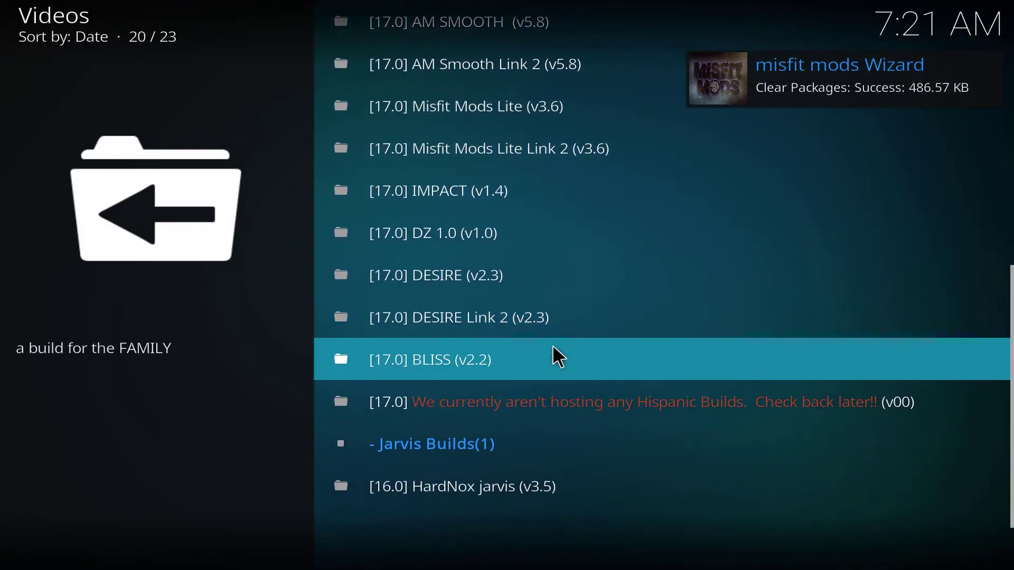
{"action": "scroll", "coordinate": [553, 348], "scroll_direction": "up", "scroll_amount": 1}
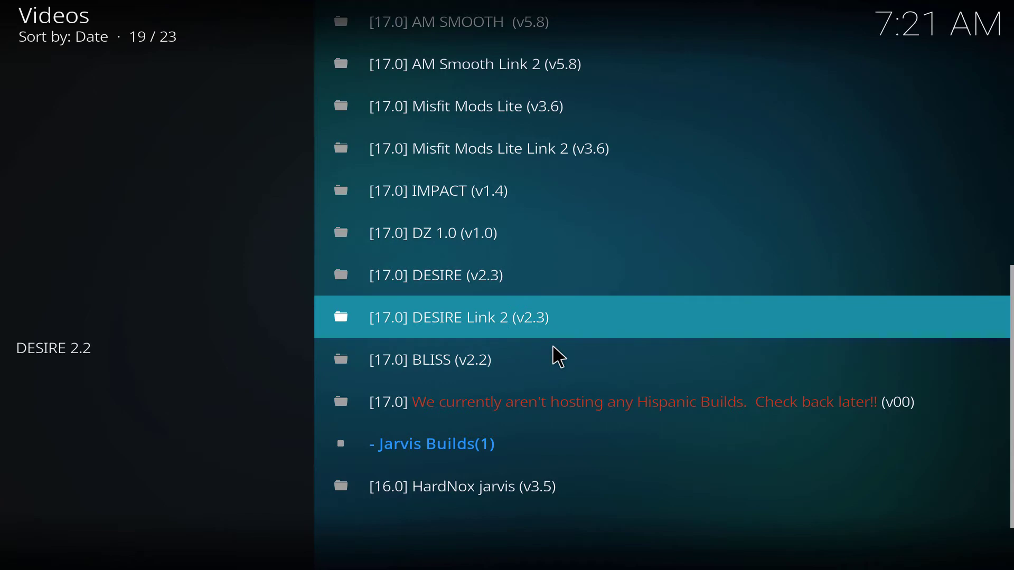
{"action": "scroll", "coordinate": [553, 347], "scroll_direction": "down", "scroll_amount": 4}
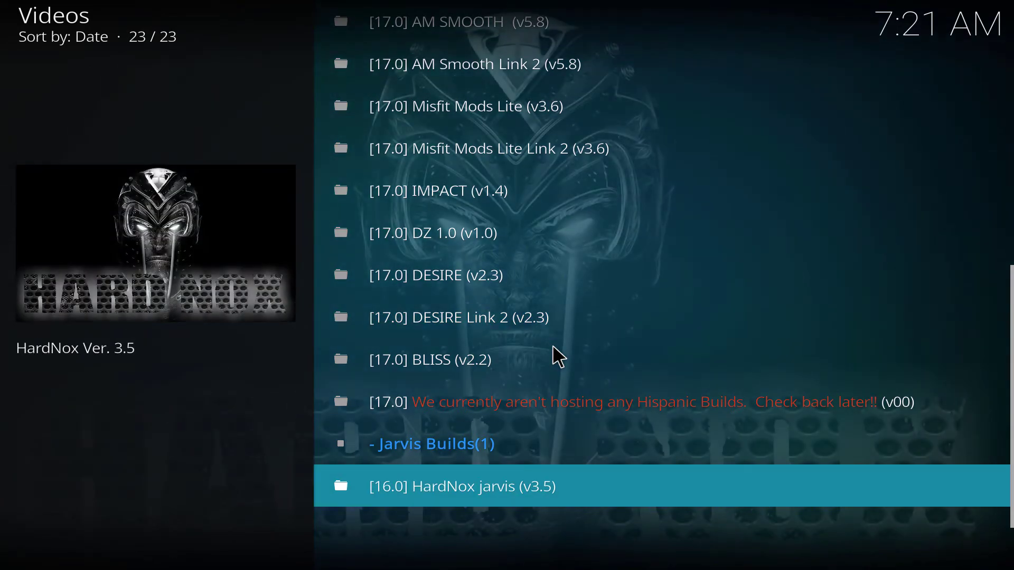
{"action": "scroll", "coordinate": [553, 348], "scroll_direction": "up", "scroll_amount": 4}
{"action": "scroll", "coordinate": [553, 348], "scroll_direction": "up", "scroll_amount": 1}
{"action": "scroll", "coordinate": [553, 347], "scroll_direction": "down", "scroll_amount": 1}
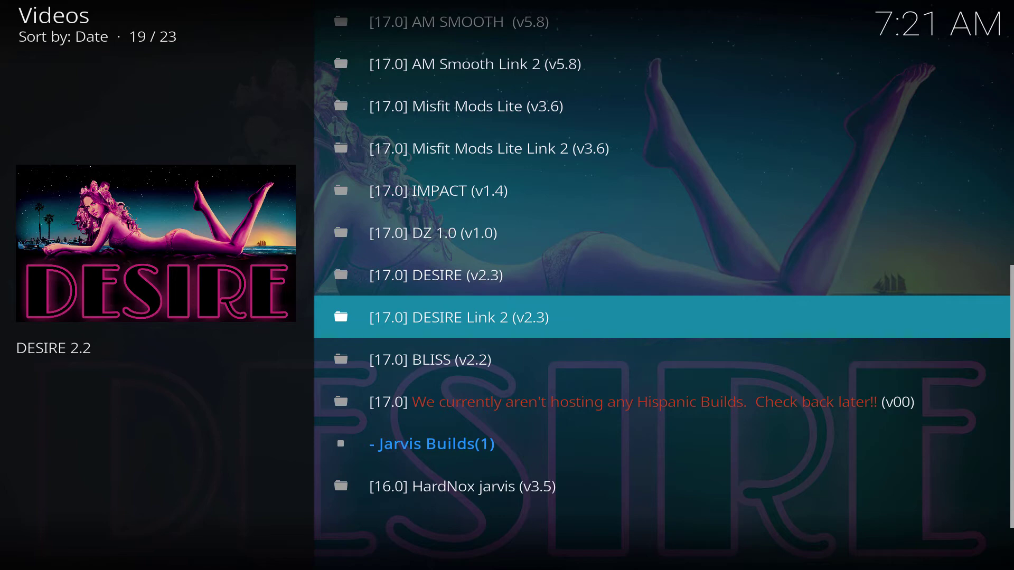
{"action": "key", "text": "Down"}
{"action": "key", "text": "Down"}
{"action": "key", "text": "Up"}
{"action": "key", "text": "Up"}
{"action": "key", "text": "Up"}
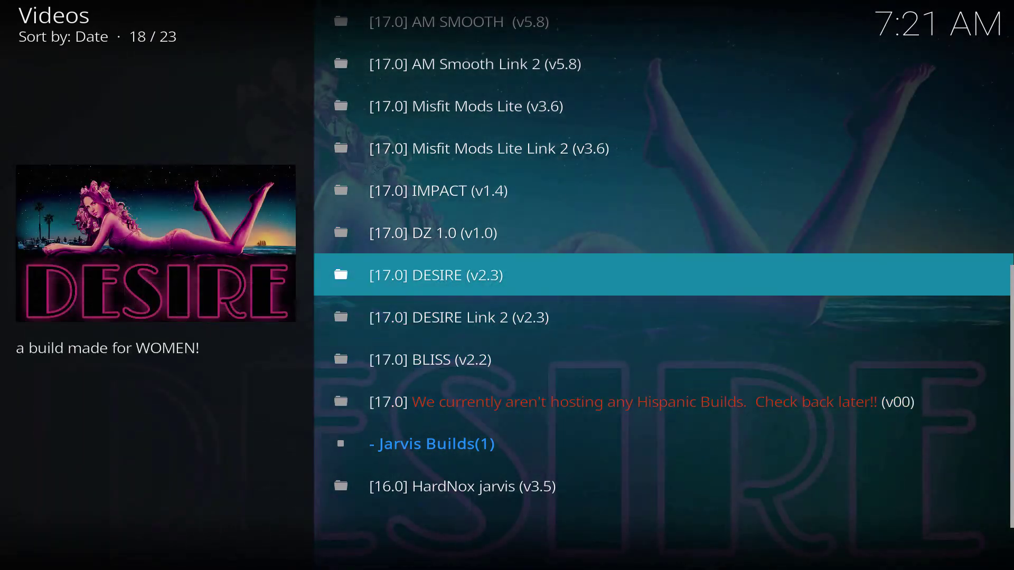
Step: Examine the previews and descriptions of the Krypton builds from DZ 1.0 back to HardNox Krypton, and the Kodi version entry above them
{"action": "key", "text": "Up"}
{"action": "key", "text": "Up"}
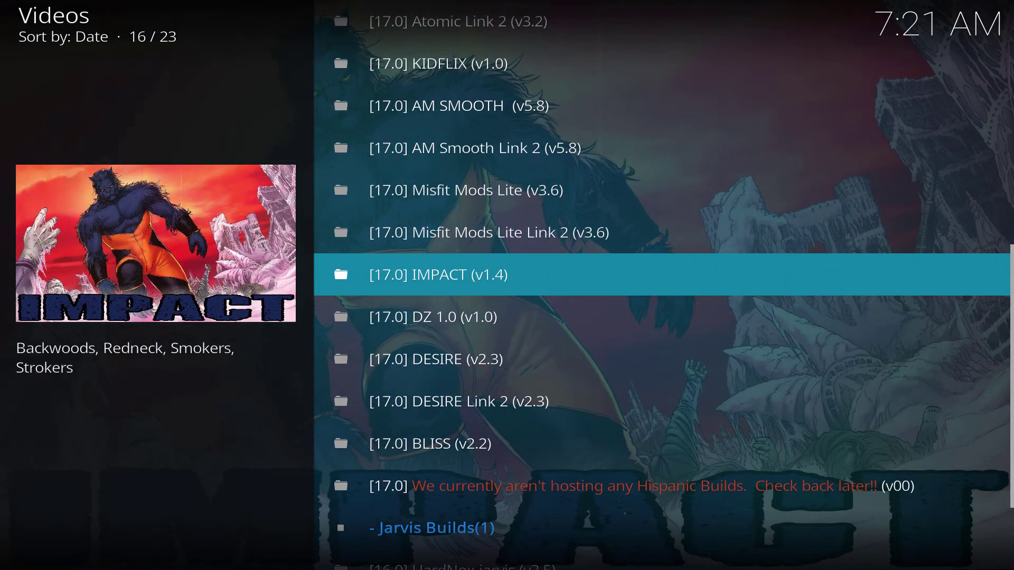
{"action": "key", "text": "Up"}
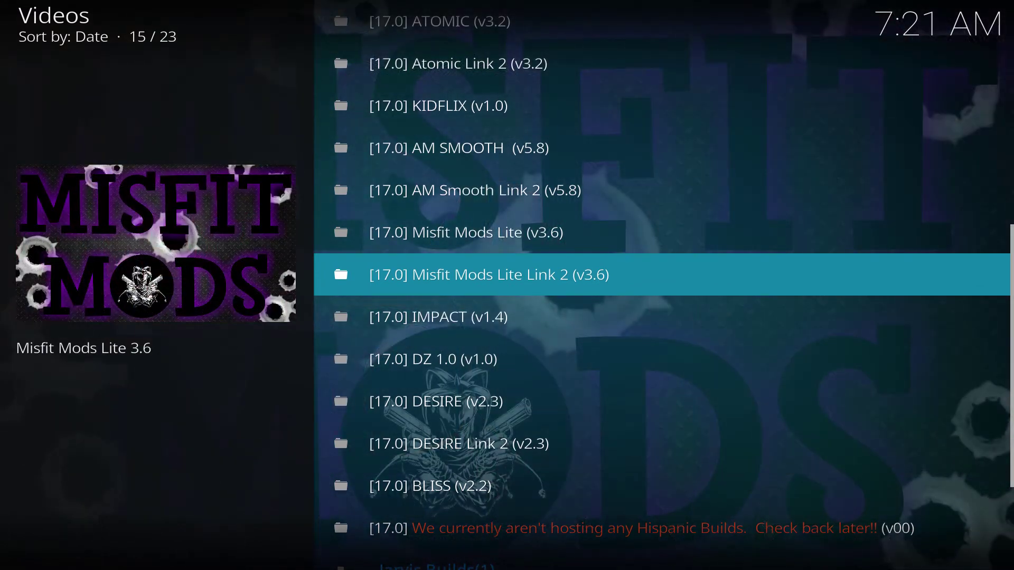
{"action": "key", "text": "Up"}
{"action": "key", "text": "Up"}
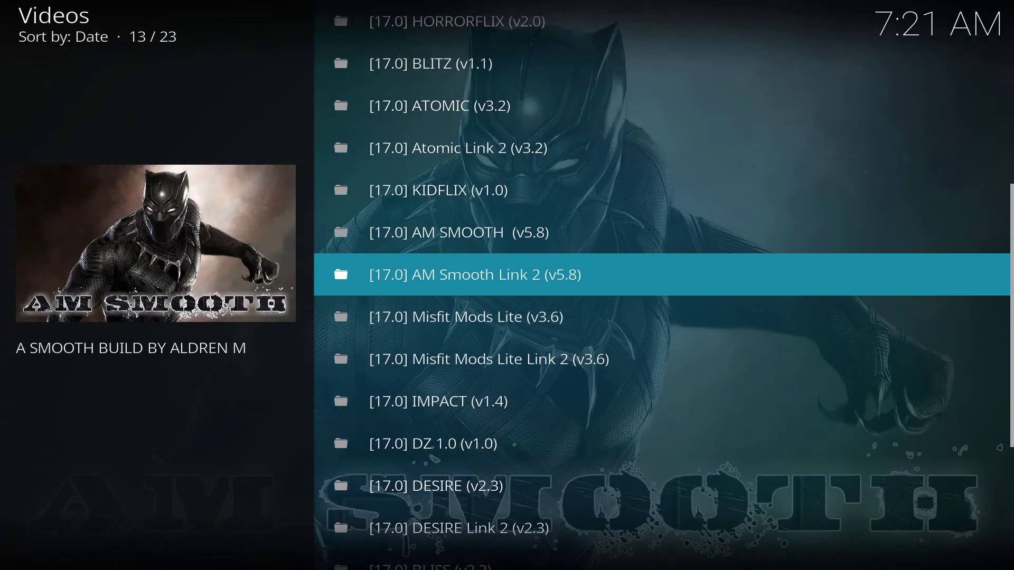
{"action": "key", "text": "Up"}
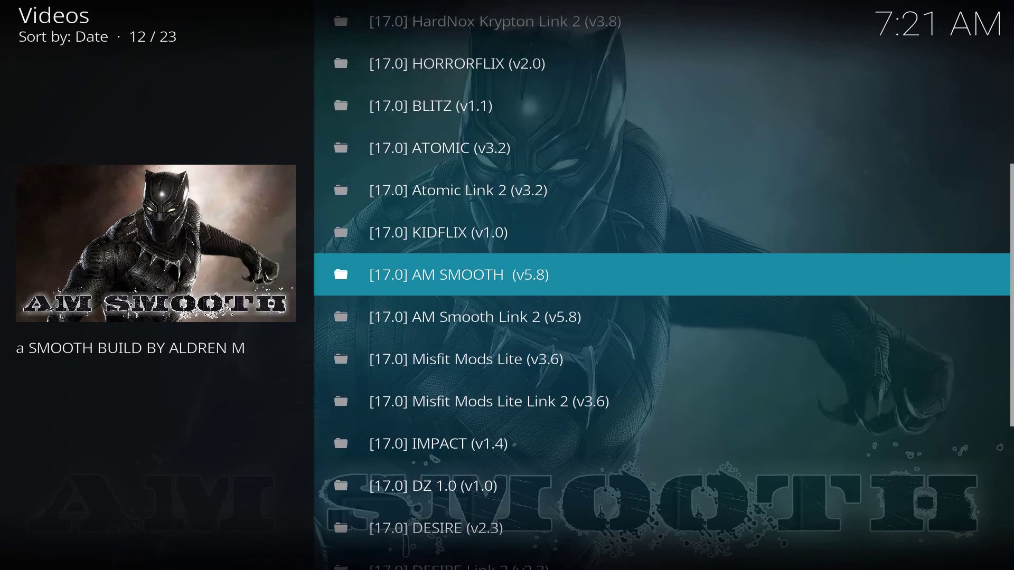
{"action": "key", "text": "Up"}
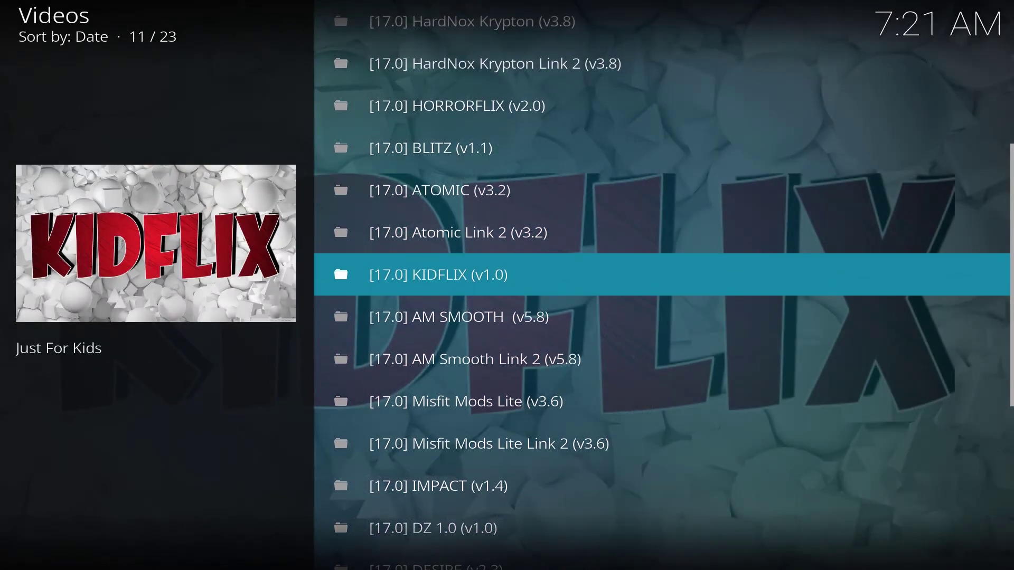
{"action": "key", "text": "Up"}
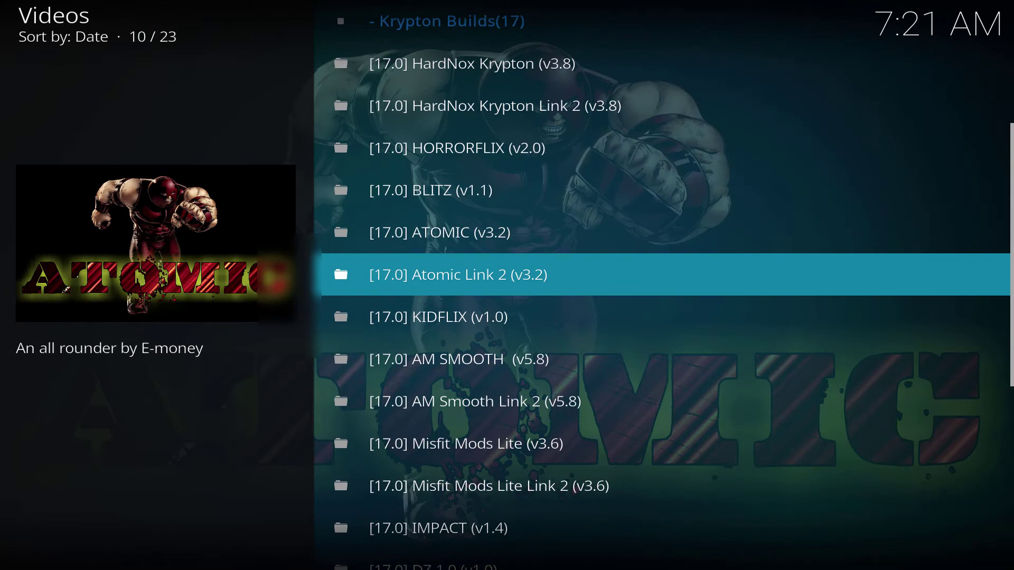
{"action": "key", "text": "Up"}
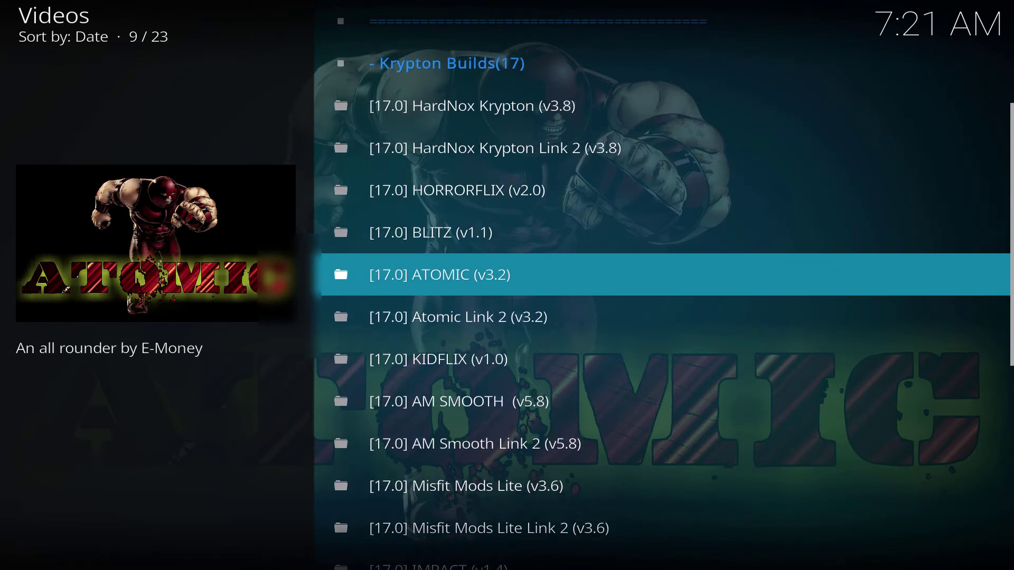
{"action": "key", "text": "Up"}
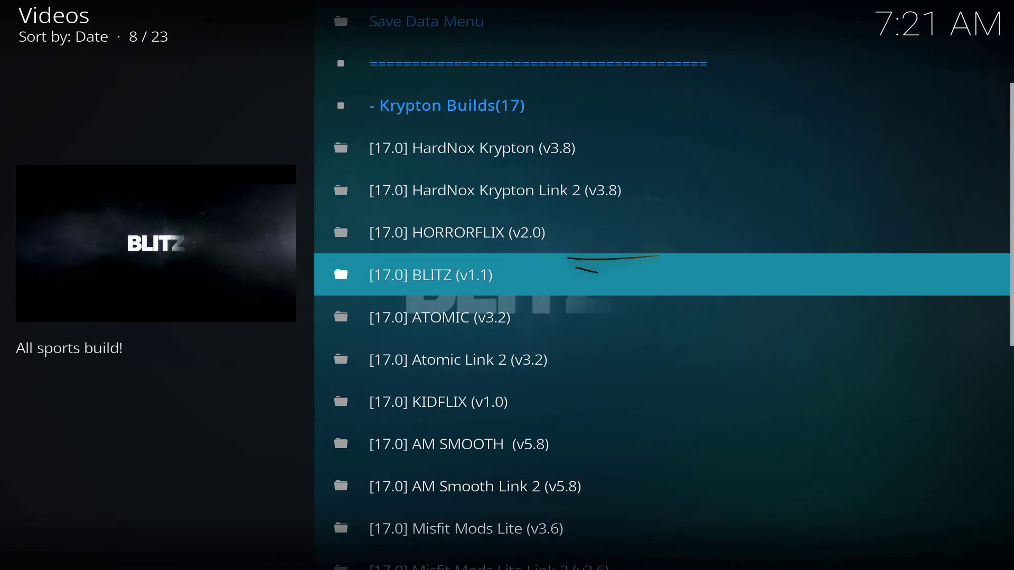
{"action": "key", "text": "Up"}
{"action": "key", "text": "Up"}
{"action": "key", "text": "Up"}
{"action": "key", "text": "Up"}
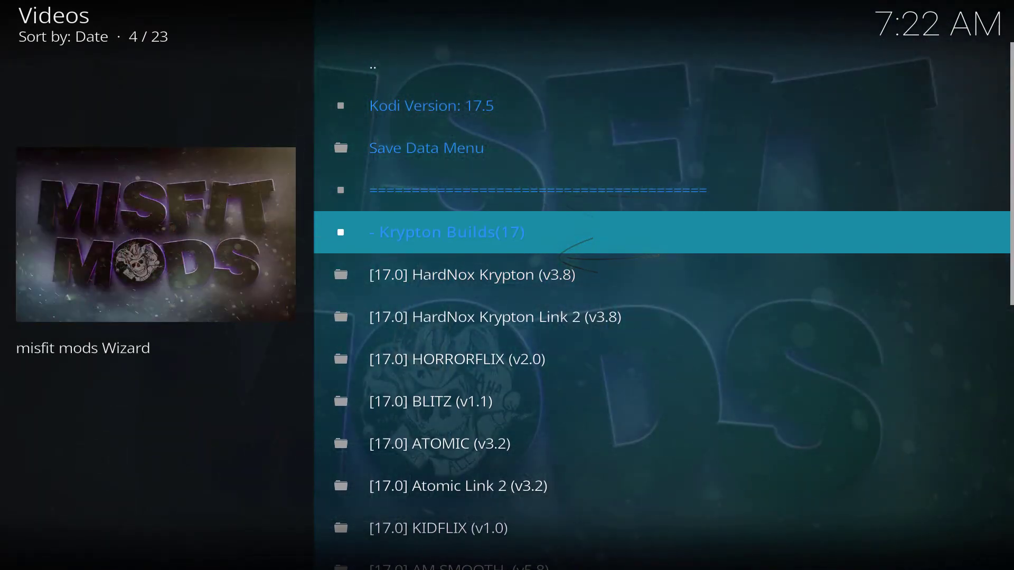
{"action": "key", "text": "Down"}
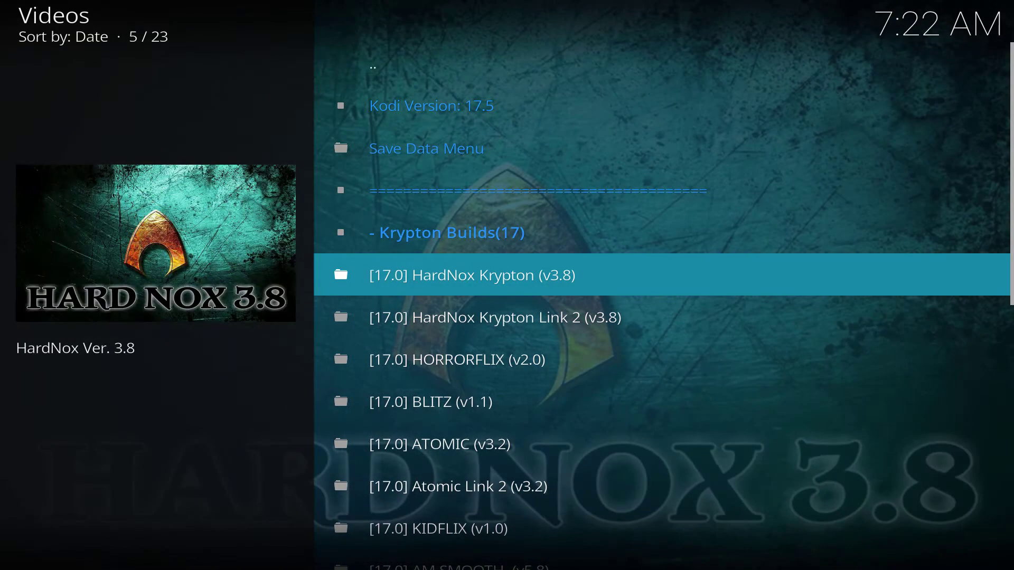
{"action": "key", "text": "Up"}
{"action": "key", "text": "Up"}
{"action": "key", "text": "Up"}
{"action": "key", "text": "Up"}
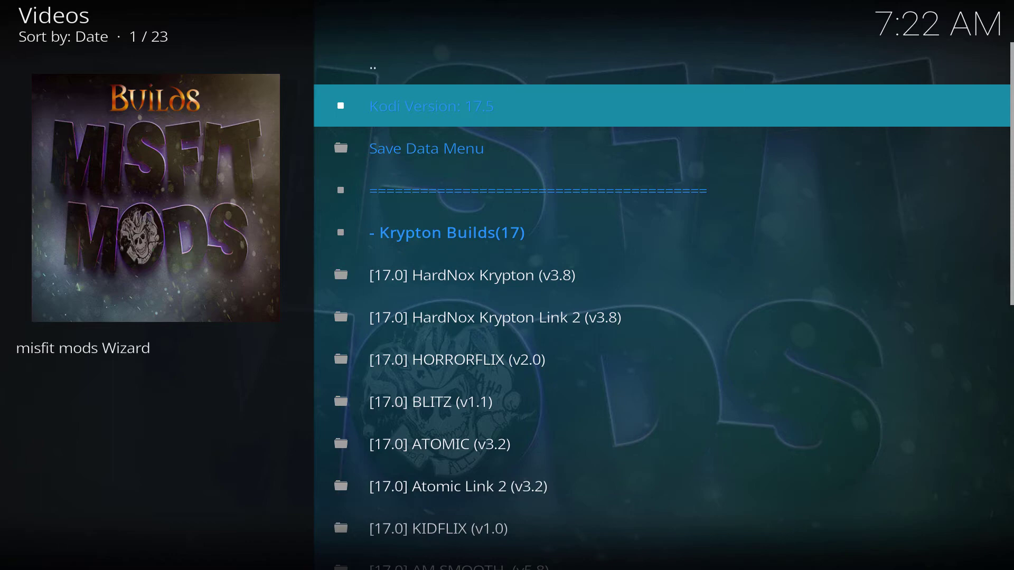
Step: Find the AM SMOOTH (v5.8) build among the Krypton builds and open its install page
{"action": "key", "text": "Down"}
{"action": "key", "text": "Down"}
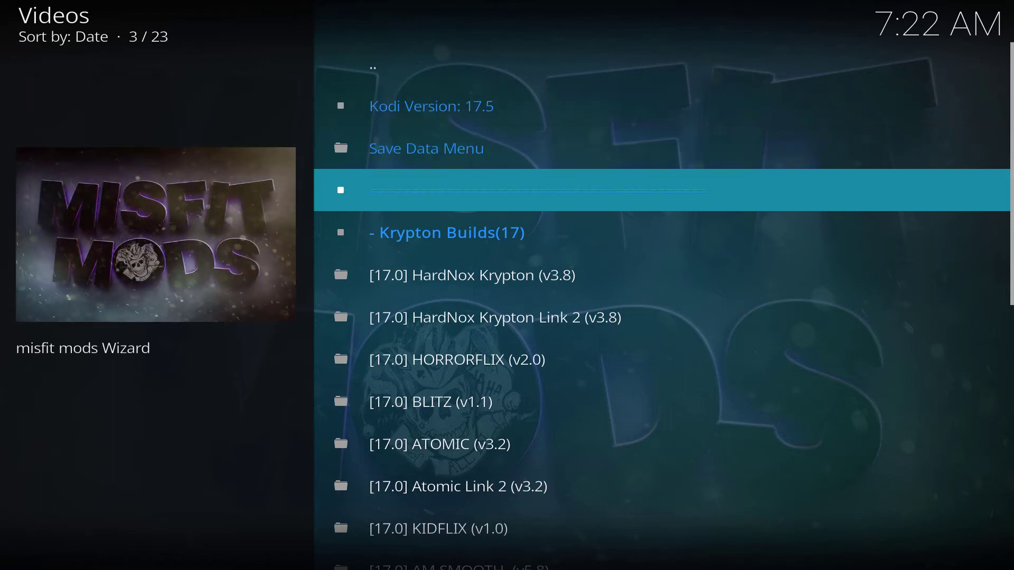
{"action": "key", "text": "Down"}
{"action": "key", "text": "Down"}
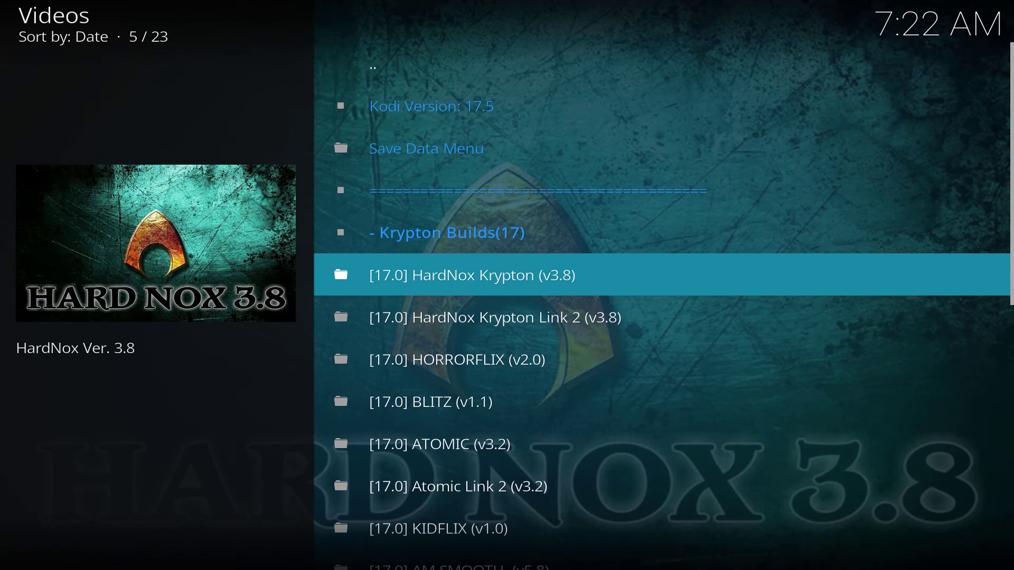
{"action": "key", "text": "Down"}
{"action": "key", "text": "Down"}
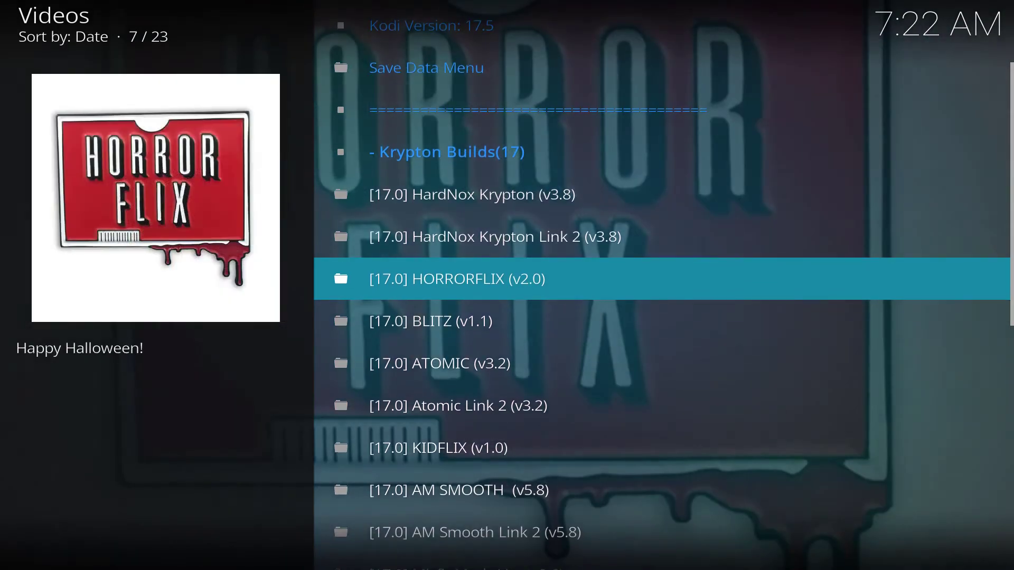
{"action": "key", "text": "Down"}
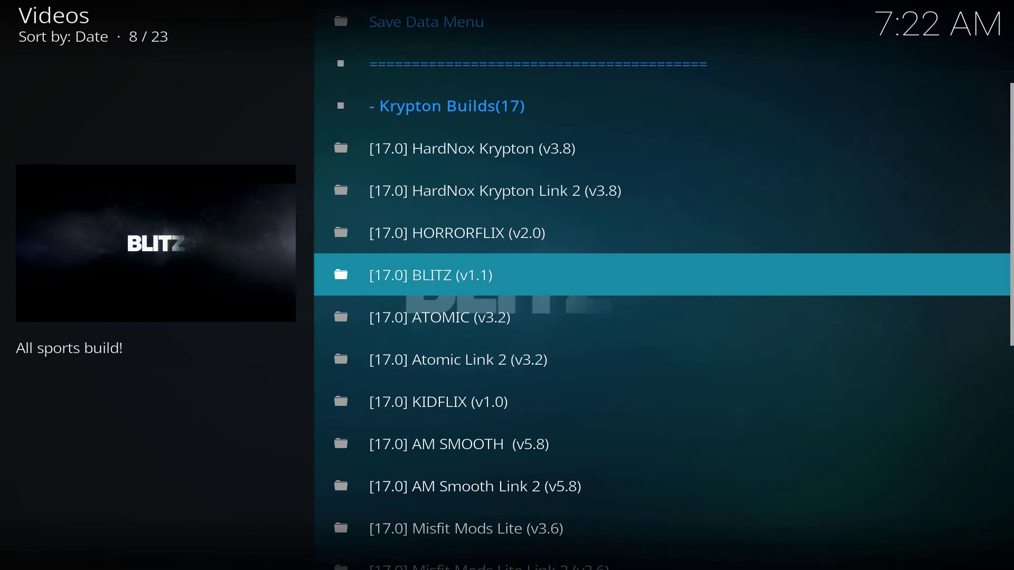
{"action": "key", "text": "Down"}
{"action": "key", "text": "Down"}
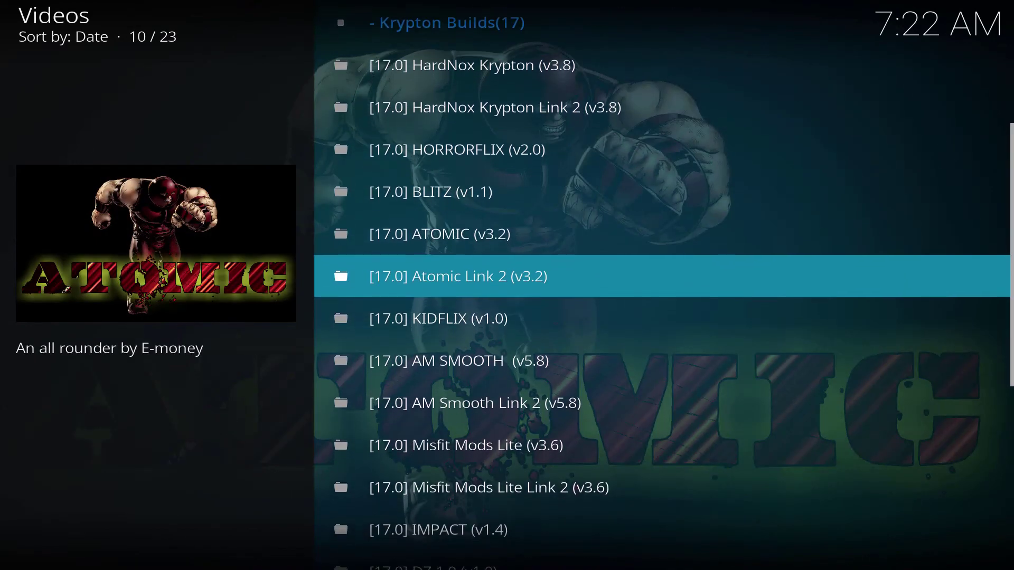
{"action": "key", "text": "Down"}
{"action": "key", "text": "Down"}
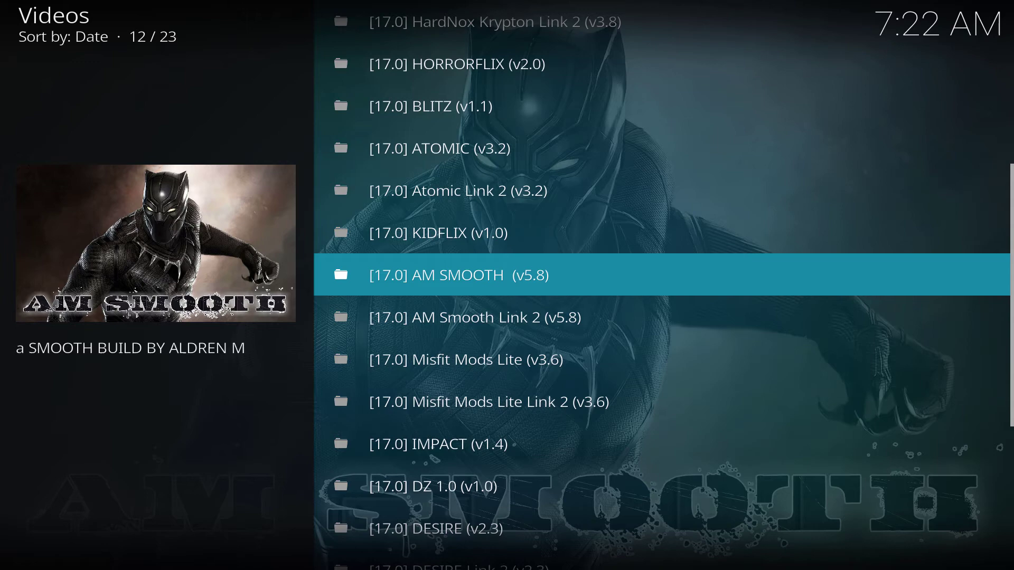
{"action": "key", "text": "Return"}
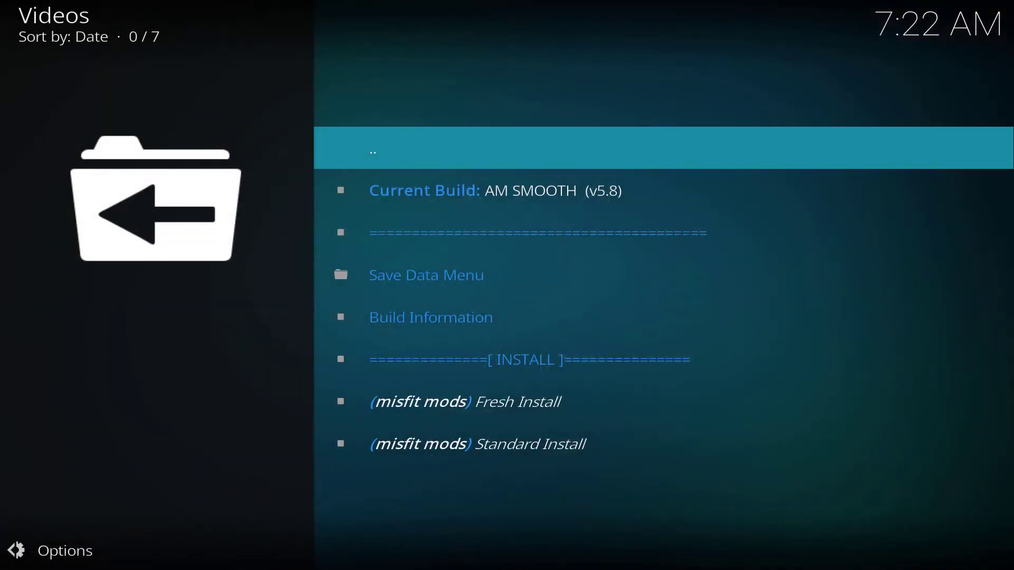
Step: Download and install the AM SMOOTH v5.8 build with the Standard Install option, and postpone the wizard's welcome notice
{"action": "key", "text": "Down"}
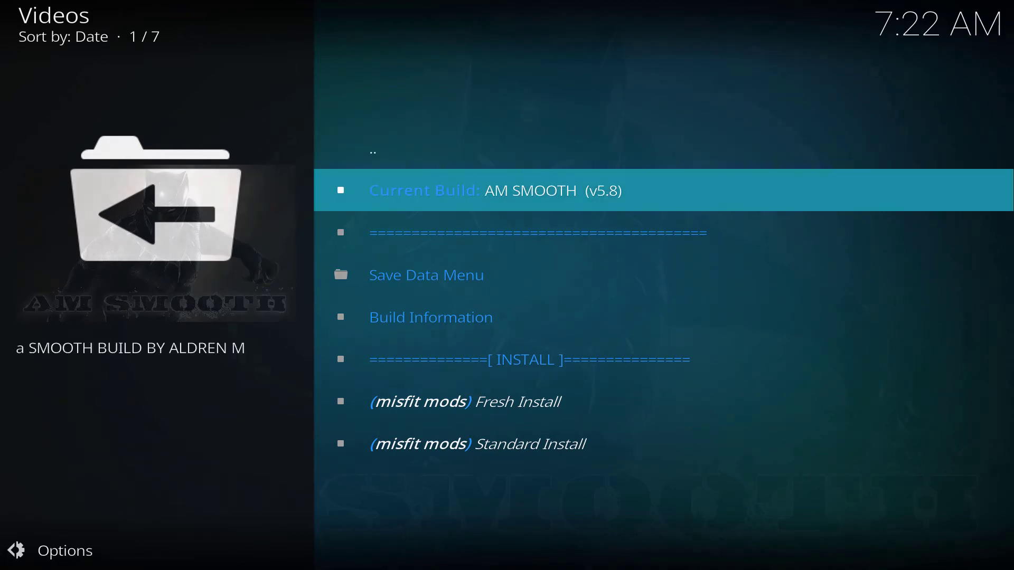
{"action": "key", "text": "Down"}
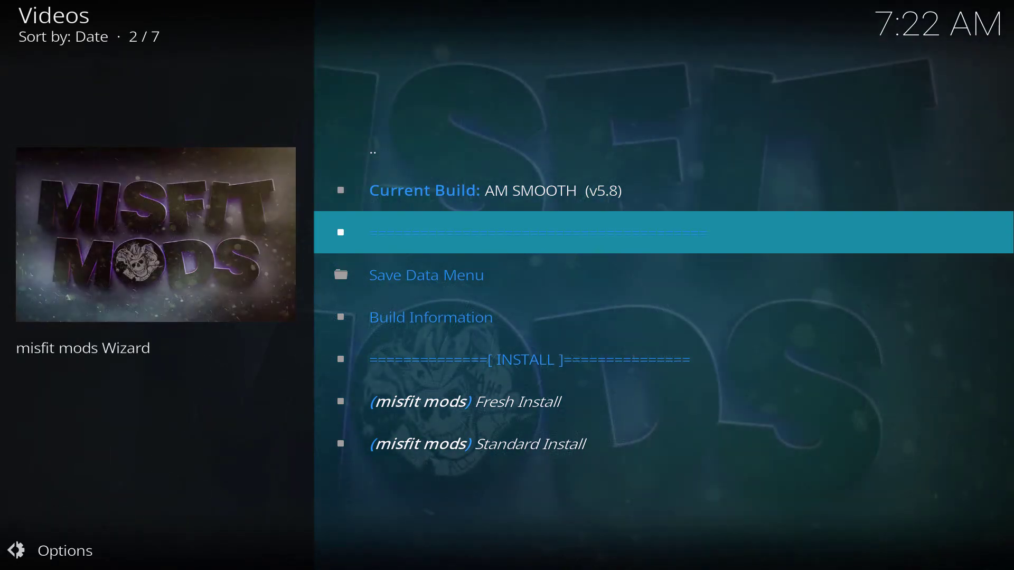
{"action": "key", "text": "Down"}
{"action": "key", "text": "Down"}
{"action": "key", "text": "Down"}
{"action": "key", "text": "Down"}
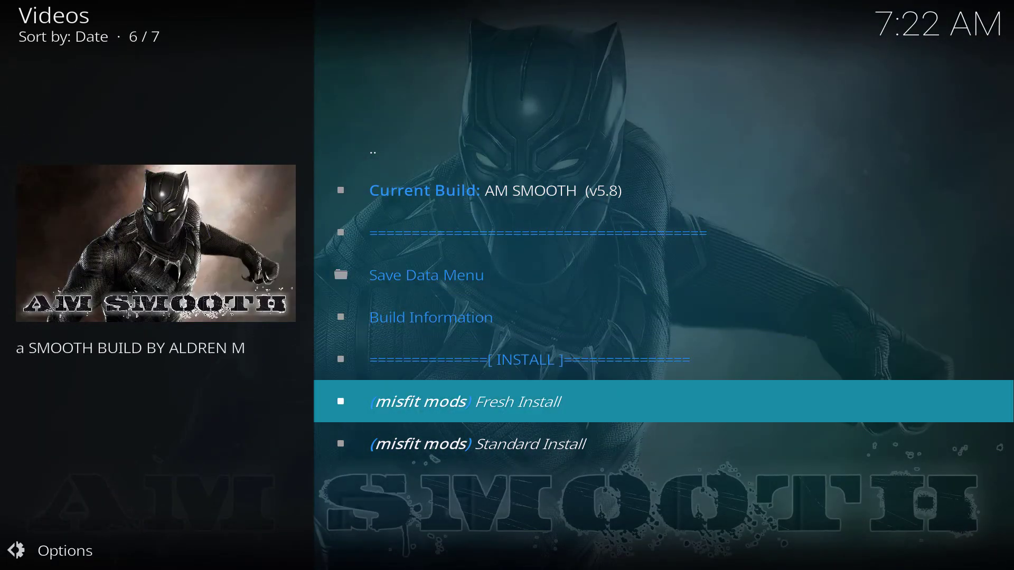
{"action": "key", "text": "Down"}
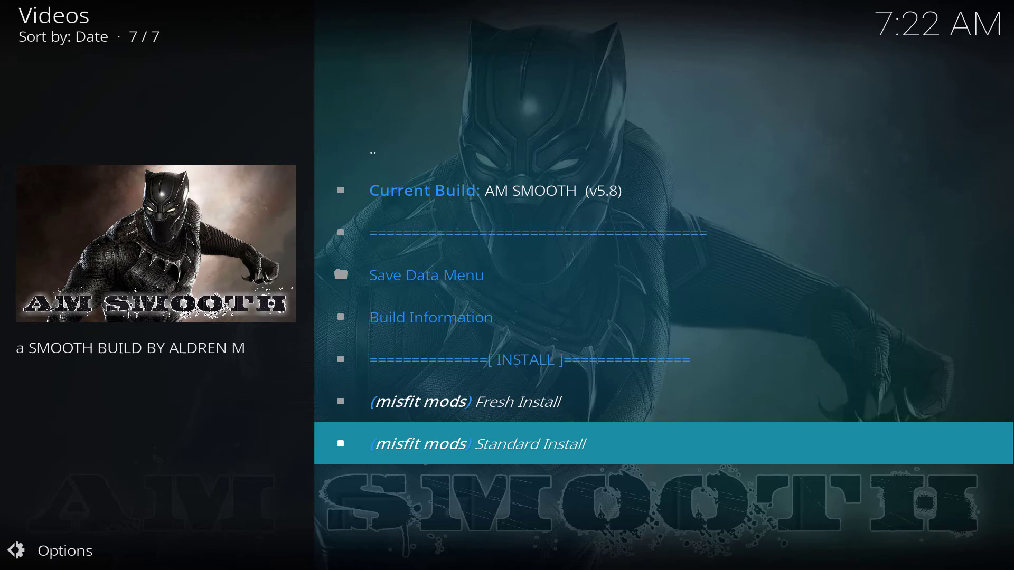
{"action": "key", "text": "Return"}
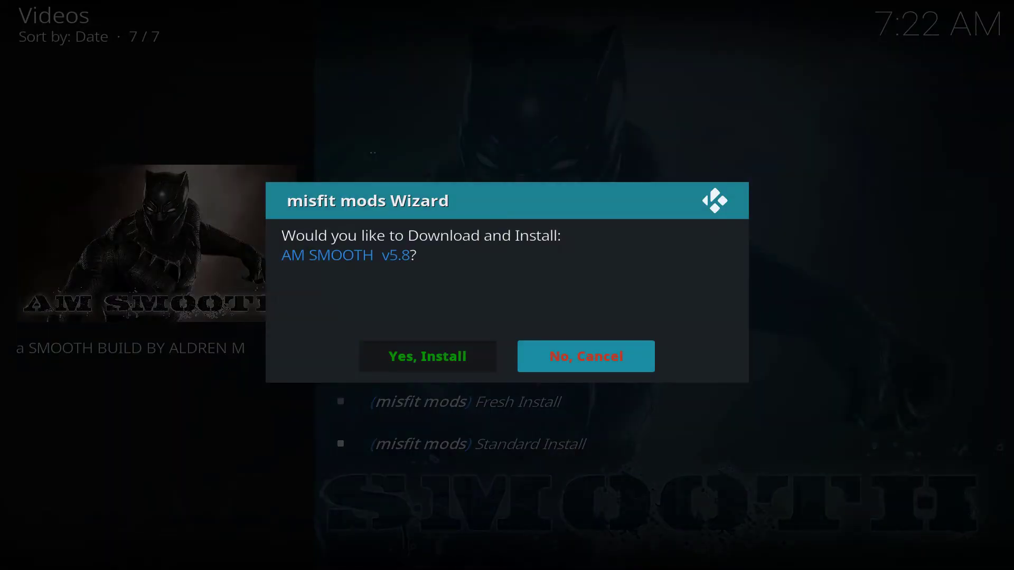
{"action": "key", "text": "Left"}
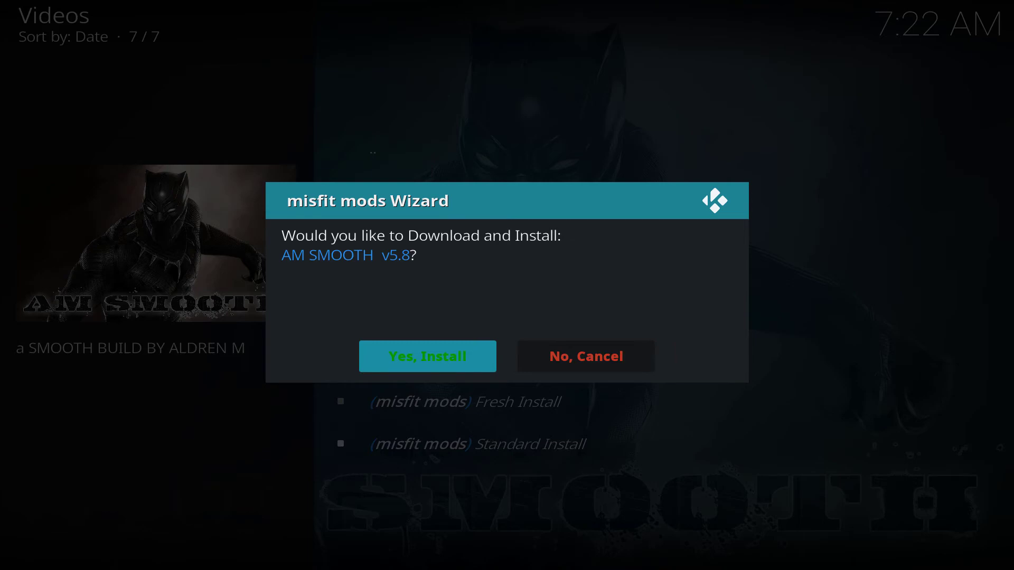
{"action": "key", "text": "Return"}
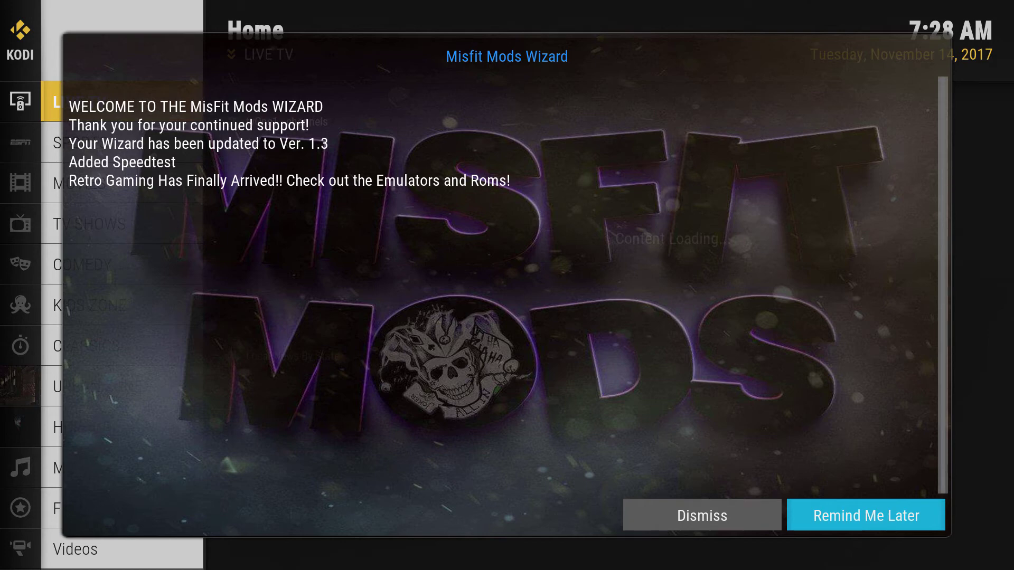
{"action": "key", "text": "Return"}
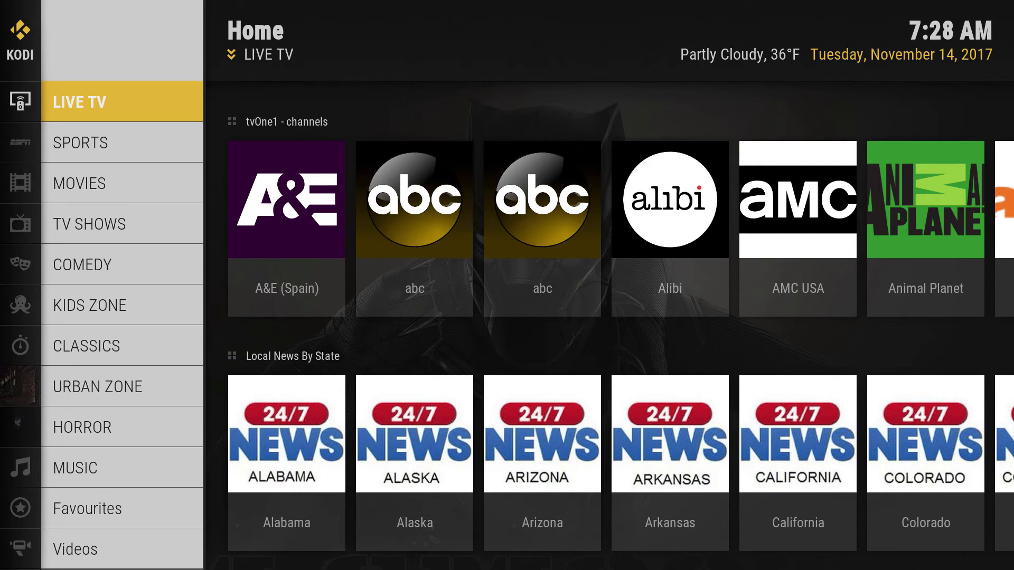
Step: Examine the LIVE TV section of the home screen, including its tvOne1 channels and Local News By State rows
{"action": "key", "text": "Down"}
{"action": "key", "text": "Up"}
{"action": "key", "text": "Down"}
{"action": "key", "text": "Up"}
{"action": "key", "text": "Right"}
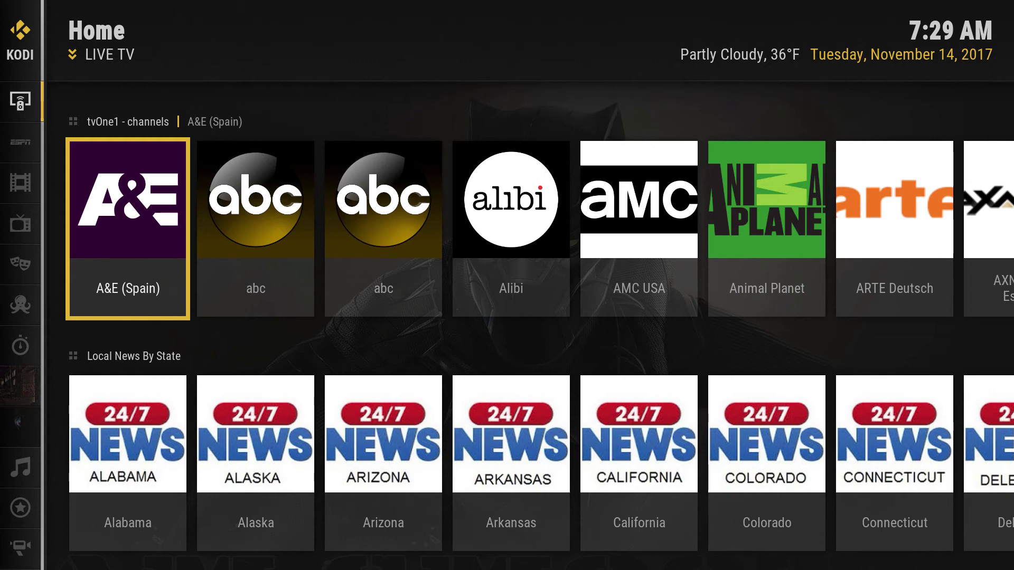
{"action": "key", "text": "Down"}
{"action": "key", "text": "Down"}
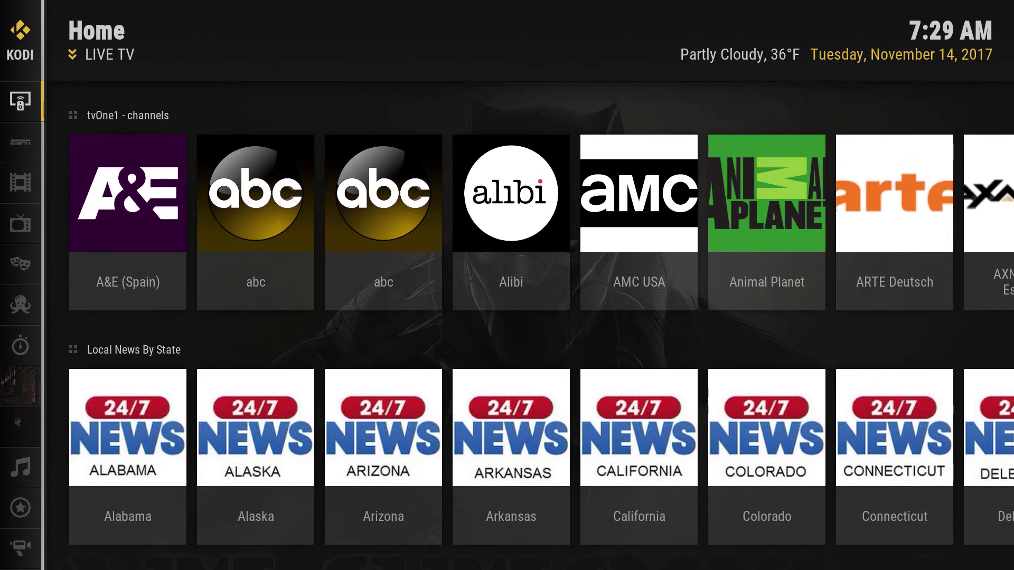
{"action": "key", "text": "Up"}
{"action": "key", "text": "Up"}
{"action": "key", "text": "Right"}
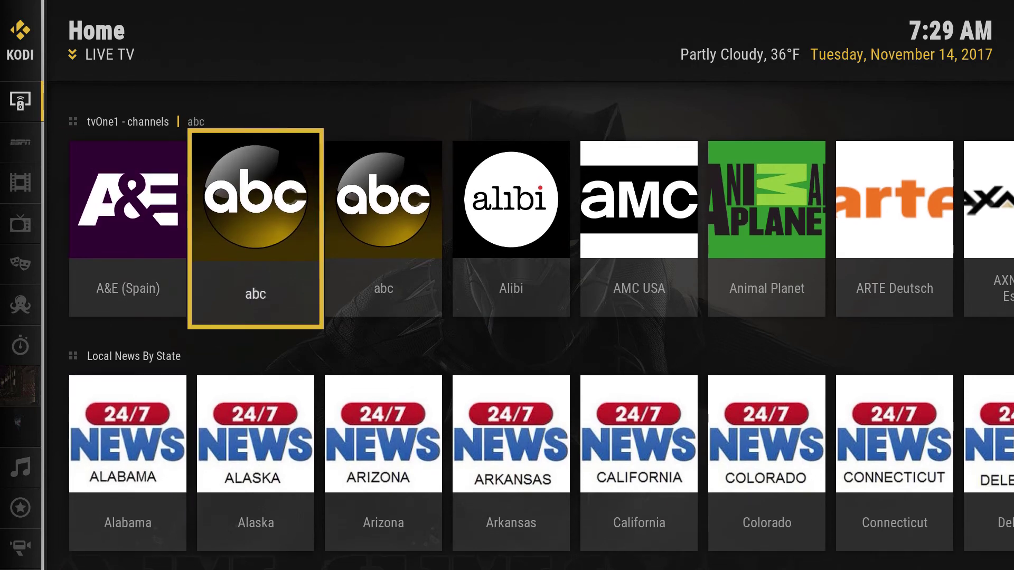
{"action": "key", "text": "Right"}
{"action": "key", "text": "Right"}
{"action": "key", "text": "Left"}
{"action": "key", "text": "Left"}
{"action": "key", "text": "Left"}
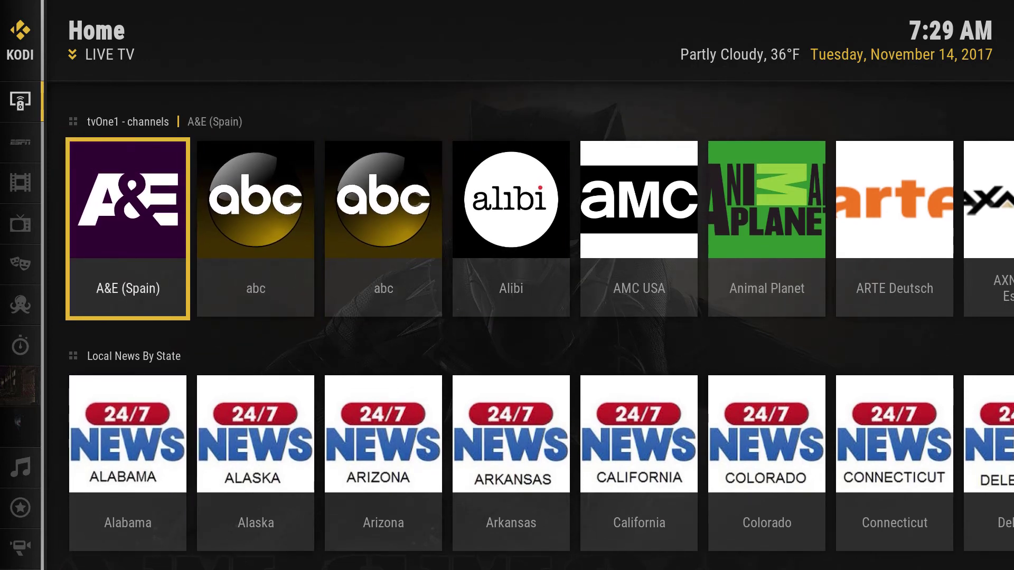
Step: Switch the home screen to the SPORTS section and look through its Sports addons row, including NFL Gamepass and CFBstreams
{"action": "key", "text": "Left"}
{"action": "key", "text": "Down"}
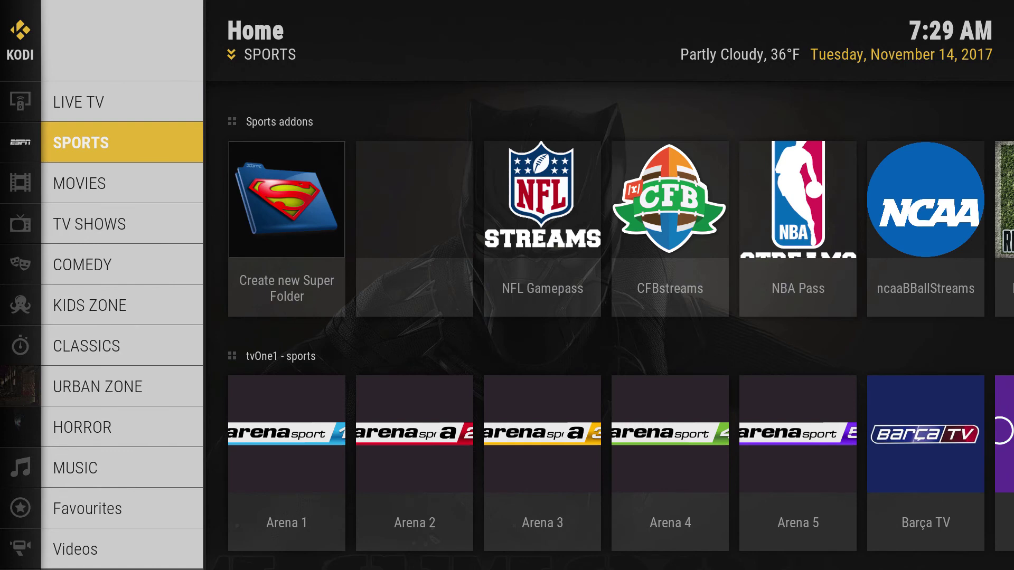
{"action": "key", "text": "Right"}
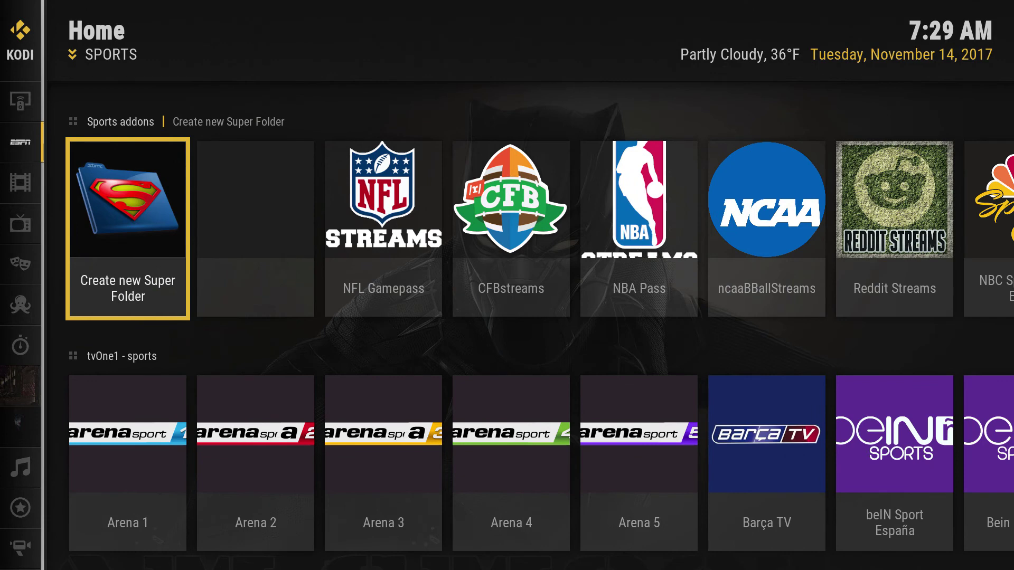
{"action": "key", "text": "Right"}
{"action": "key", "text": "Right"}
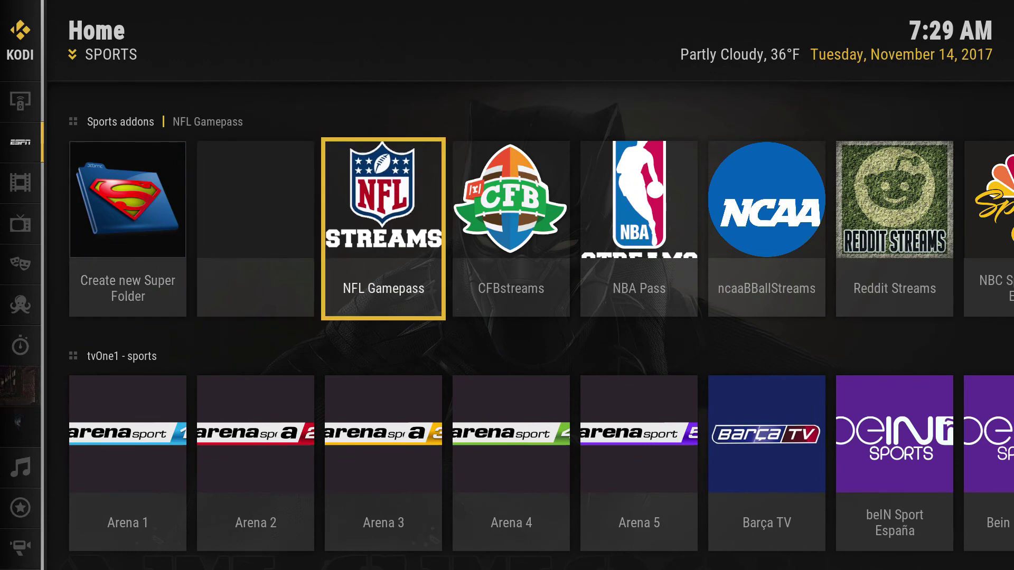
{"action": "key", "text": "Right"}
Step: Find Bein Sports 6 in the tvOne1 - sports row and play the channel
{"action": "key", "text": "Down"}
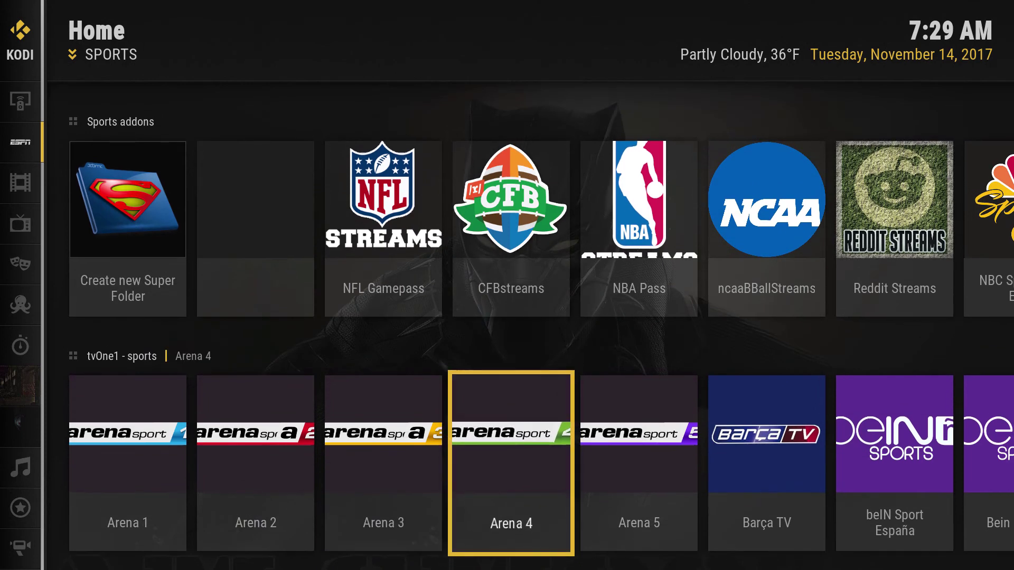
{"action": "key", "text": "Up"}
{"action": "key", "text": "Down"}
{"action": "key", "text": "Right"}
{"action": "key", "text": "Right"}
{"action": "key", "text": "Right"}
{"action": "key", "text": "Right"}
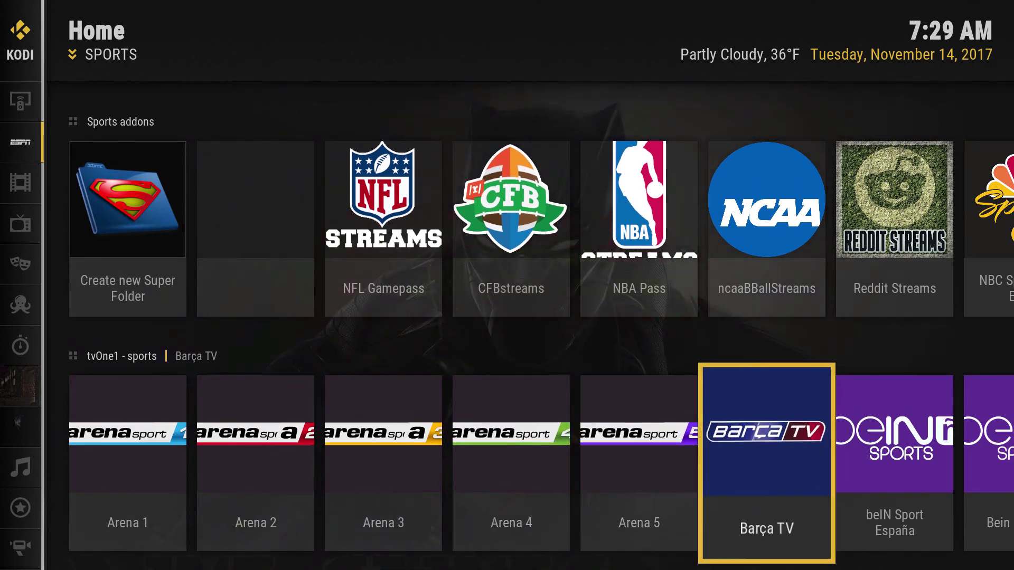
{"action": "key", "text": "Right"}
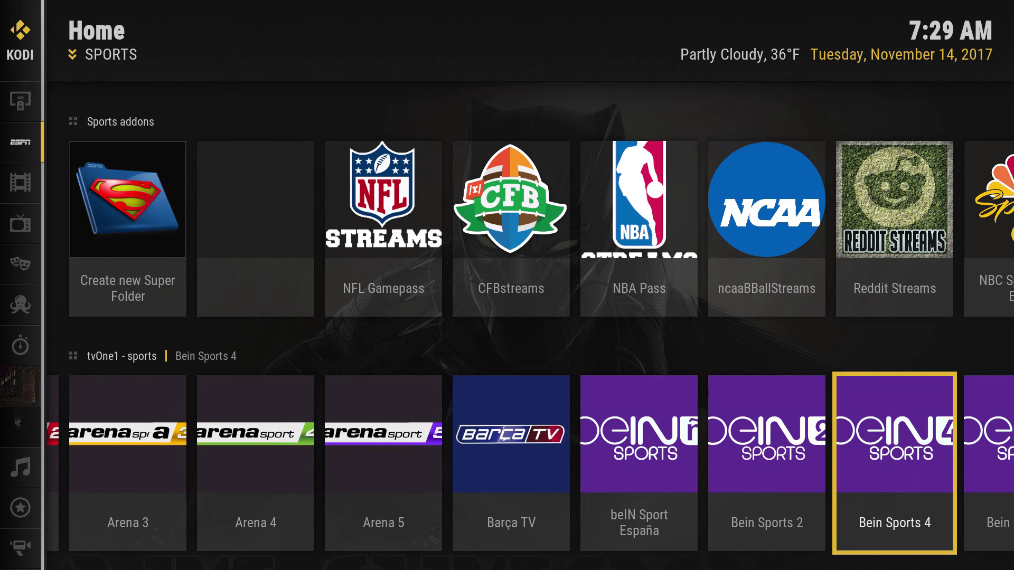
{"action": "key", "text": "Right"}
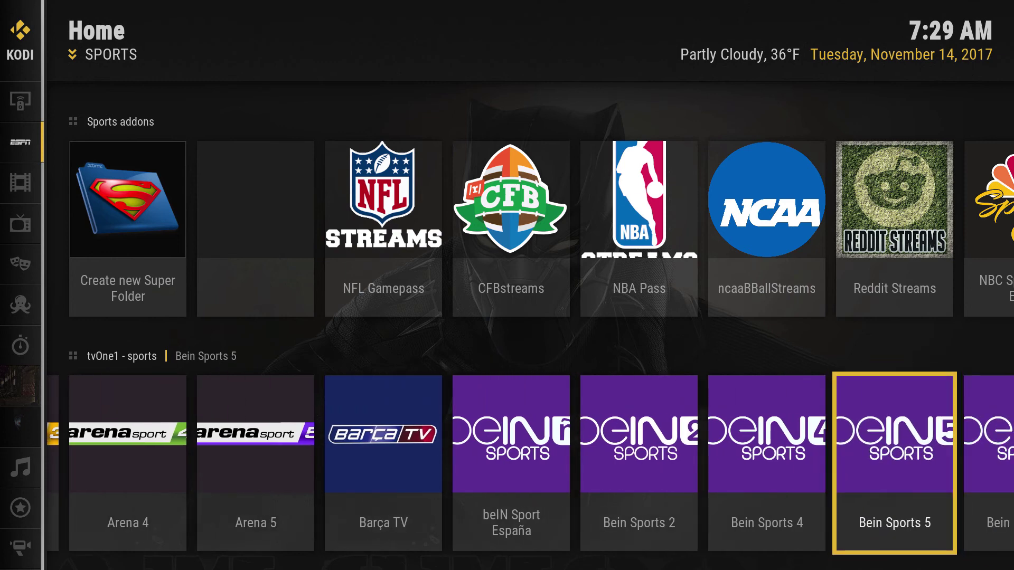
{"action": "key", "text": "Right"}
{"action": "key", "text": "Right"}
{"action": "key", "text": "Right"}
{"action": "key", "text": "Left"}
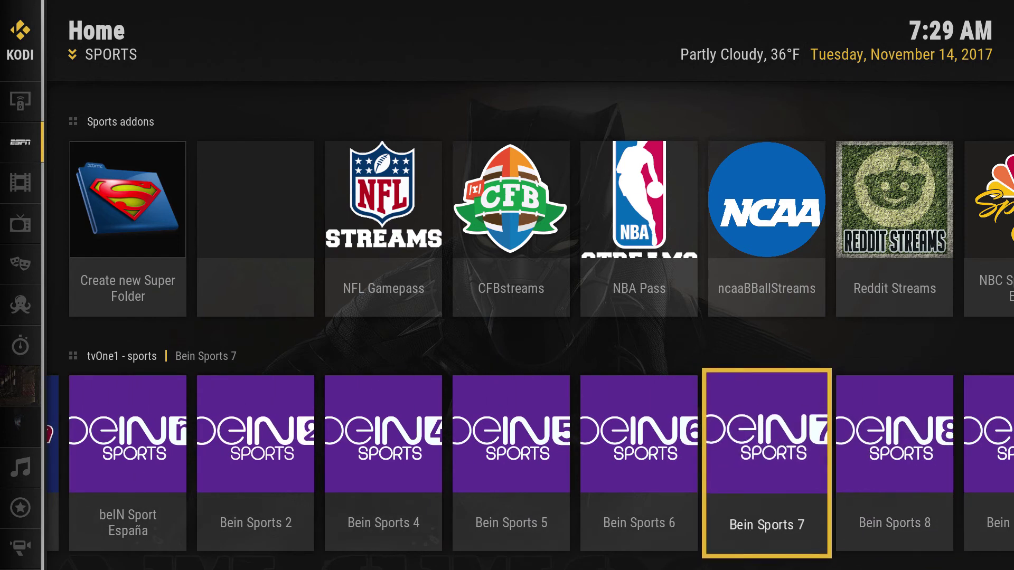
{"action": "key", "text": "Left"}
{"action": "key", "text": "Return"}
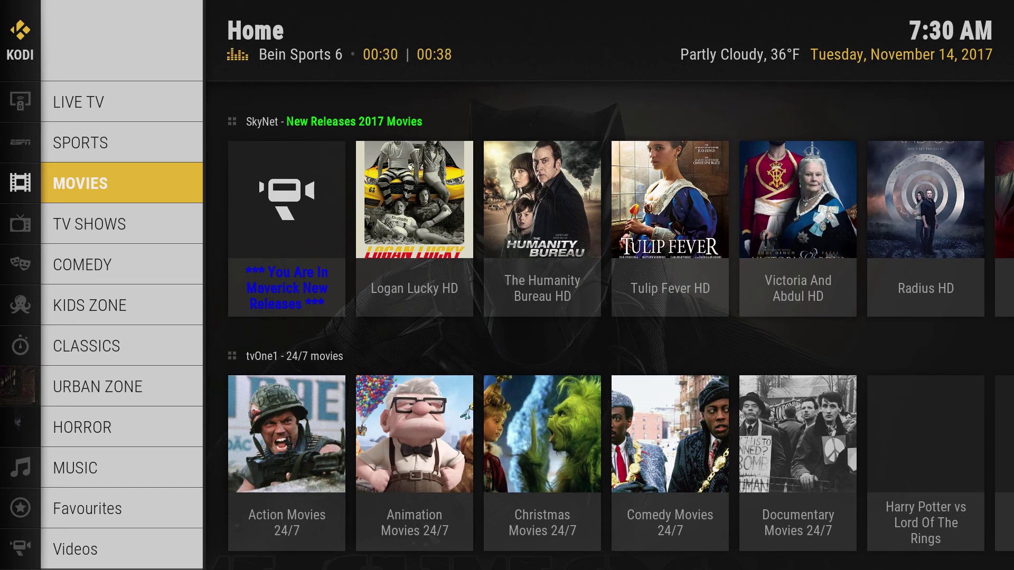
Step: Preview the content rows of the home screen sections from TV SHOWS through COMEDY, KIDS ZONE, CLASSICS, URBAN ZONE and HORROR to MUSIC
{"action": "key", "text": "Down"}
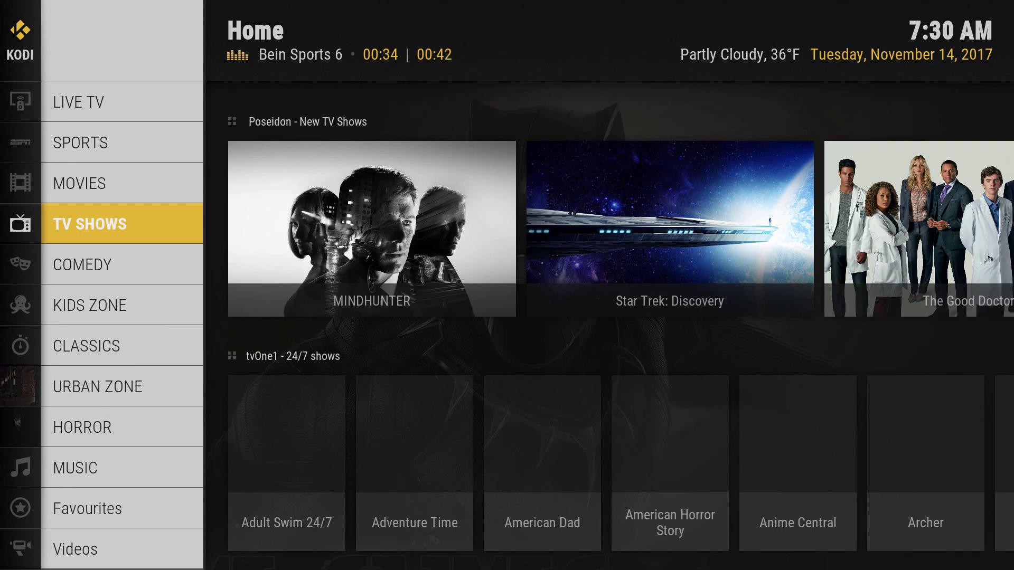
{"action": "key", "text": "Down"}
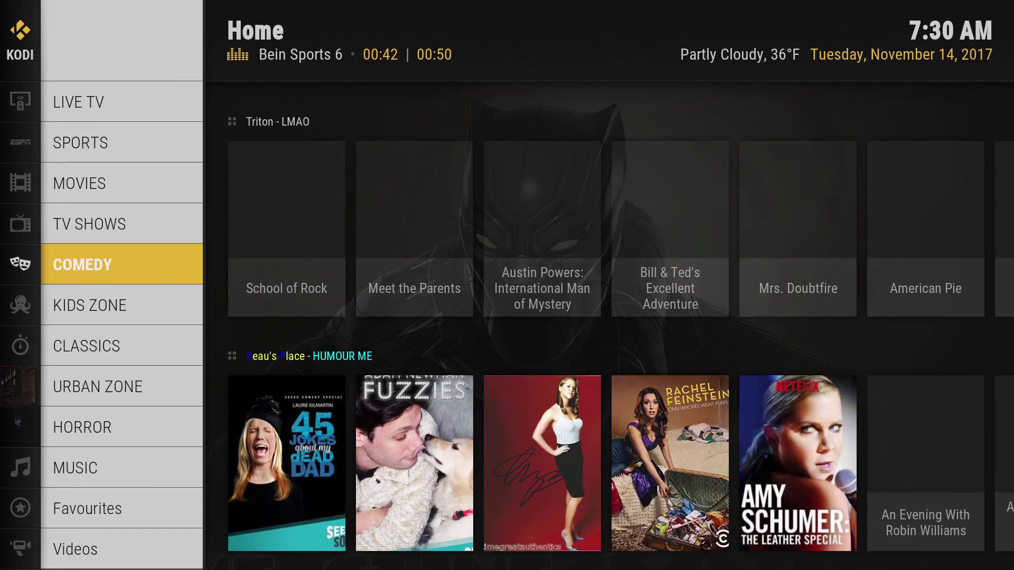
{"action": "left_click", "coordinate": [122, 305]}
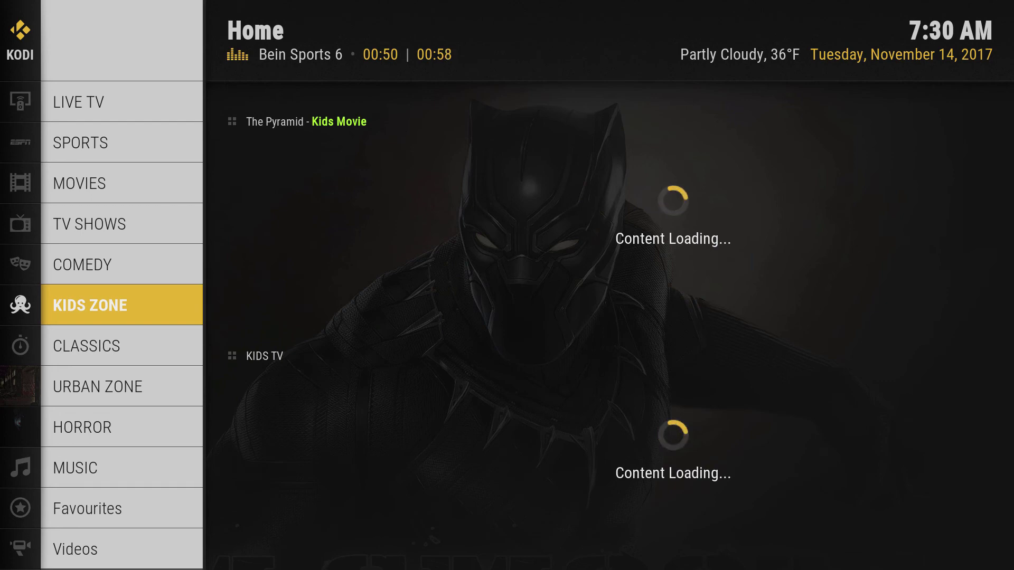
{"action": "left_click", "coordinate": [122, 346]}
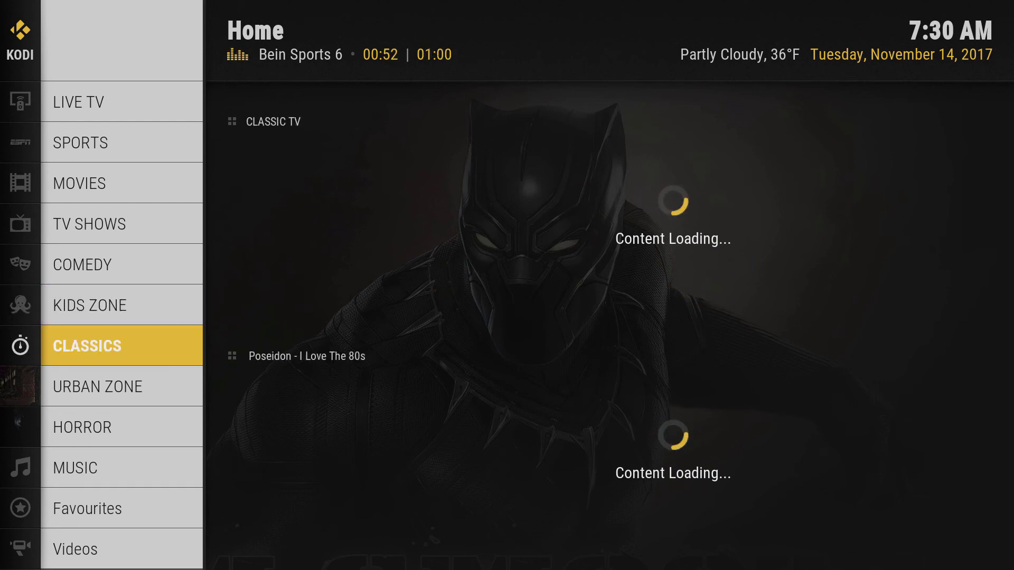
{"action": "left_click", "coordinate": [122, 386]}
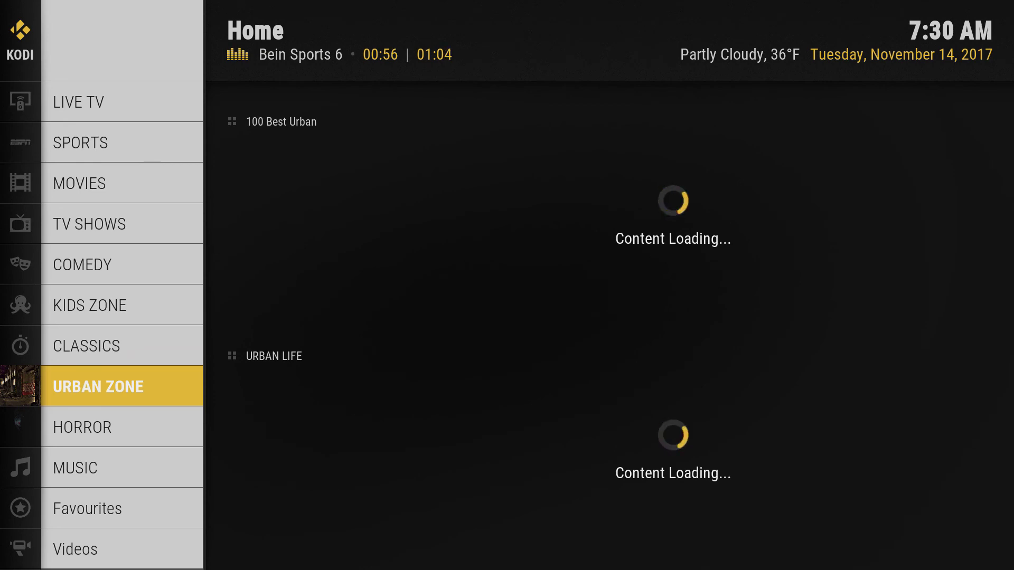
{"action": "left_click", "coordinate": [121, 427]}
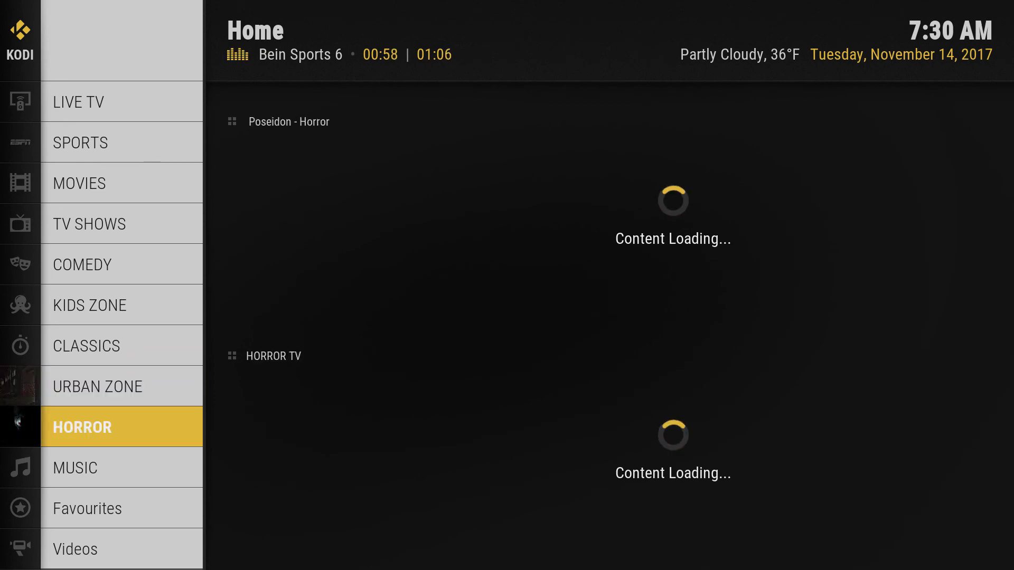
{"action": "left_click", "coordinate": [122, 468]}
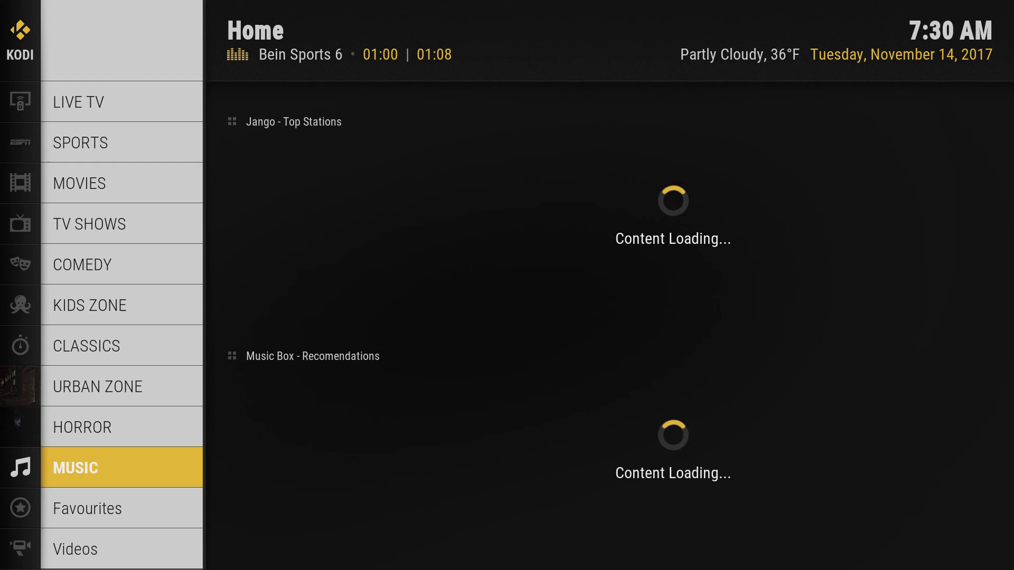
Step: Look over the remaining home screen entries from Favourites through Power, and return to LIVE TV
{"action": "left_click", "coordinate": [121, 509]}
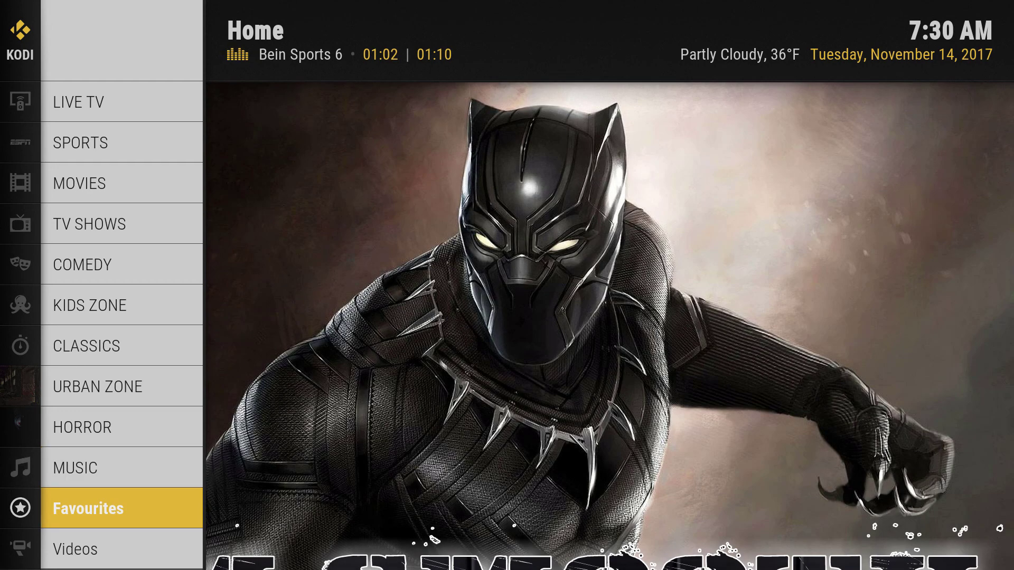
{"action": "key", "text": "Down"}
{"action": "key", "text": "Down"}
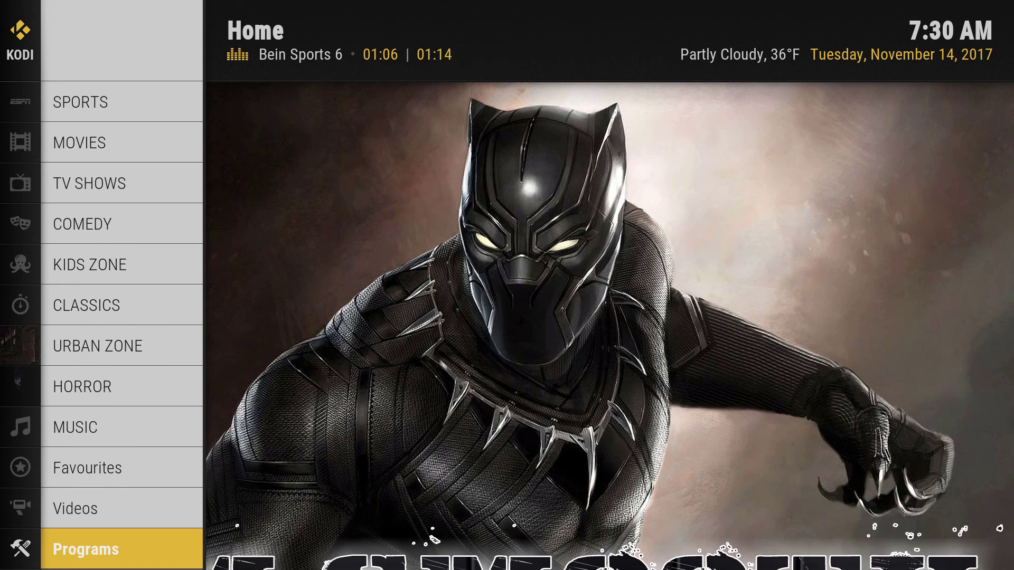
{"action": "key", "text": "Down"}
{"action": "key", "text": "Down"}
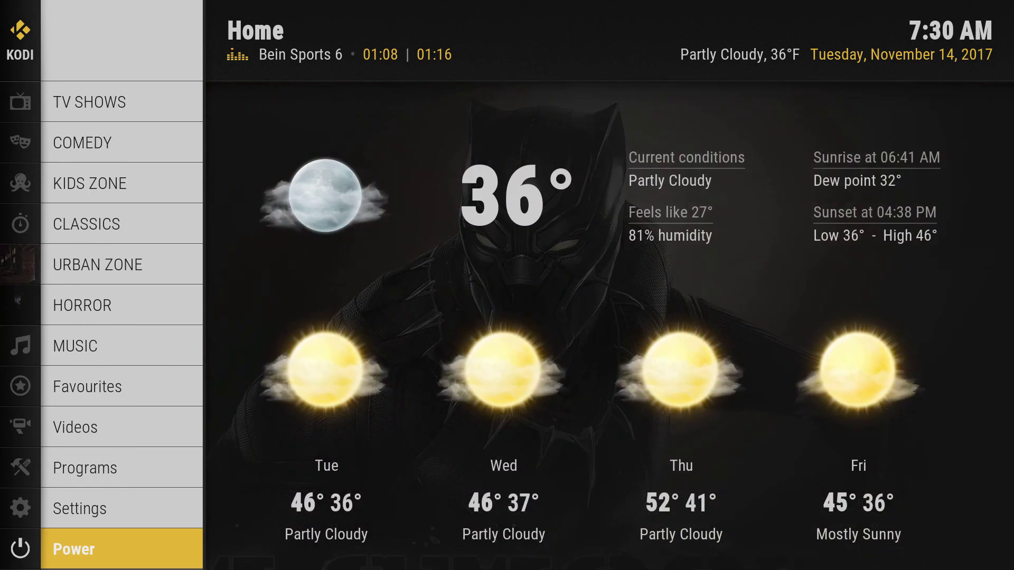
{"action": "key", "text": "Down"}
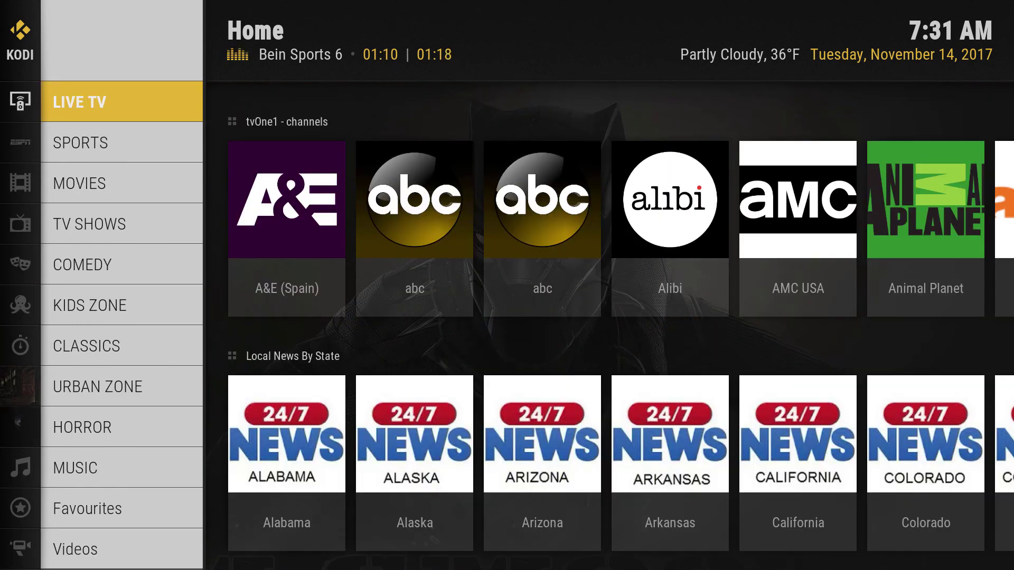
Step: Examine the LIVE TV submenu entries from MISFIT MODS LIVE APKs and MOBDRO TV down to SPANISH TV
{"action": "key", "text": "Left"}
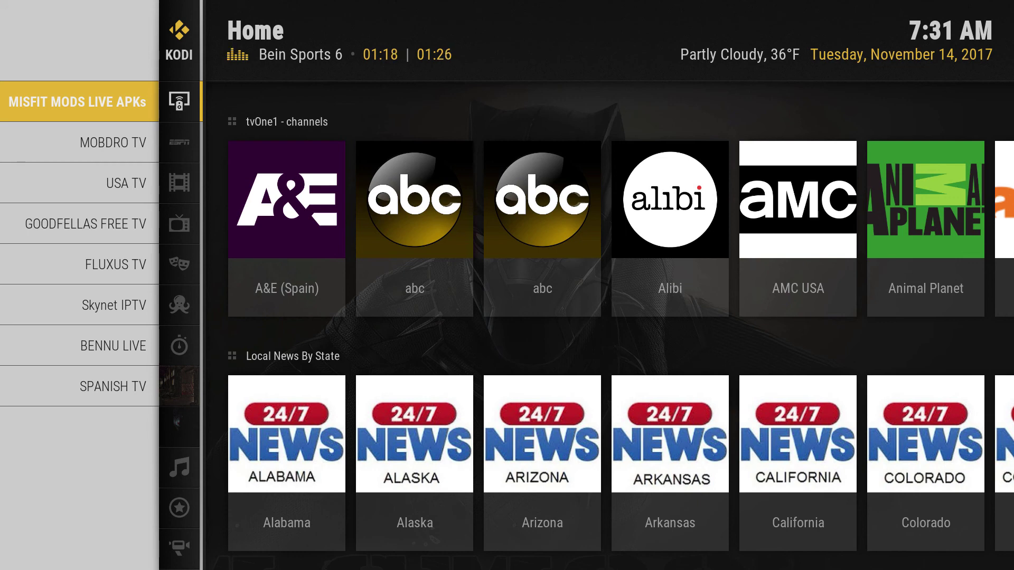
{"action": "key", "text": "Down"}
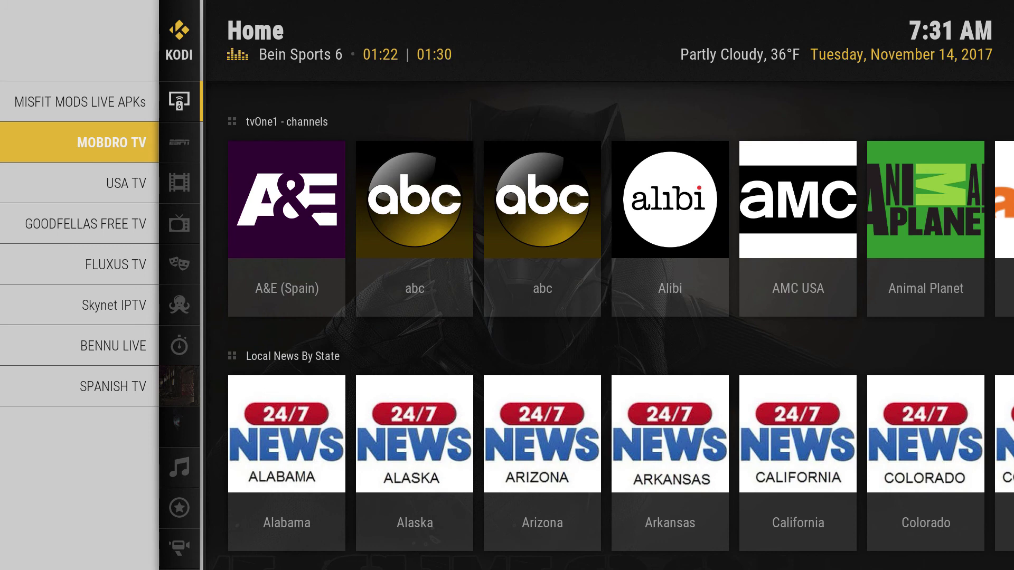
{"action": "key", "text": "Down"}
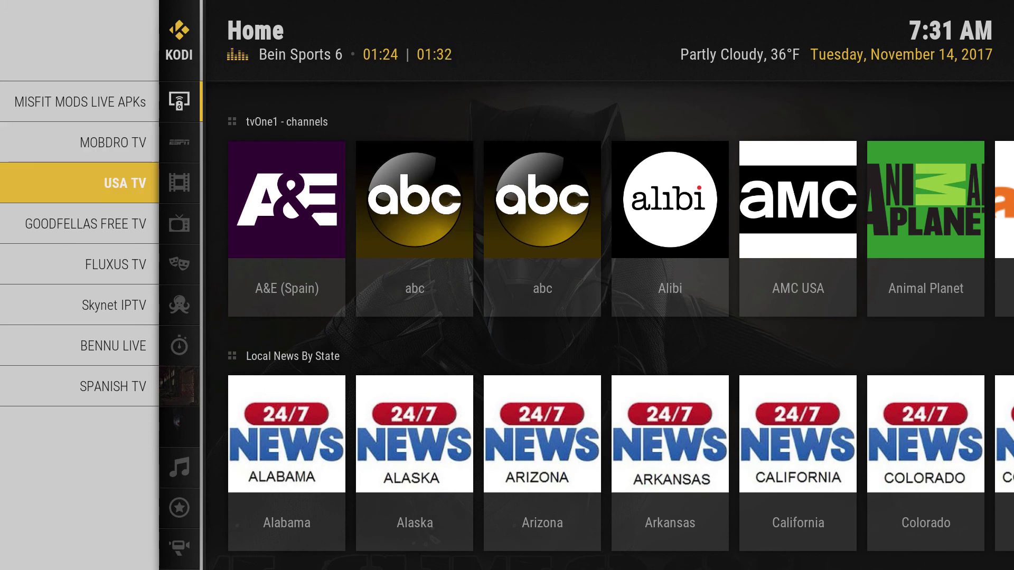
{"action": "key", "text": "Down"}
{"action": "key", "text": "Down"}
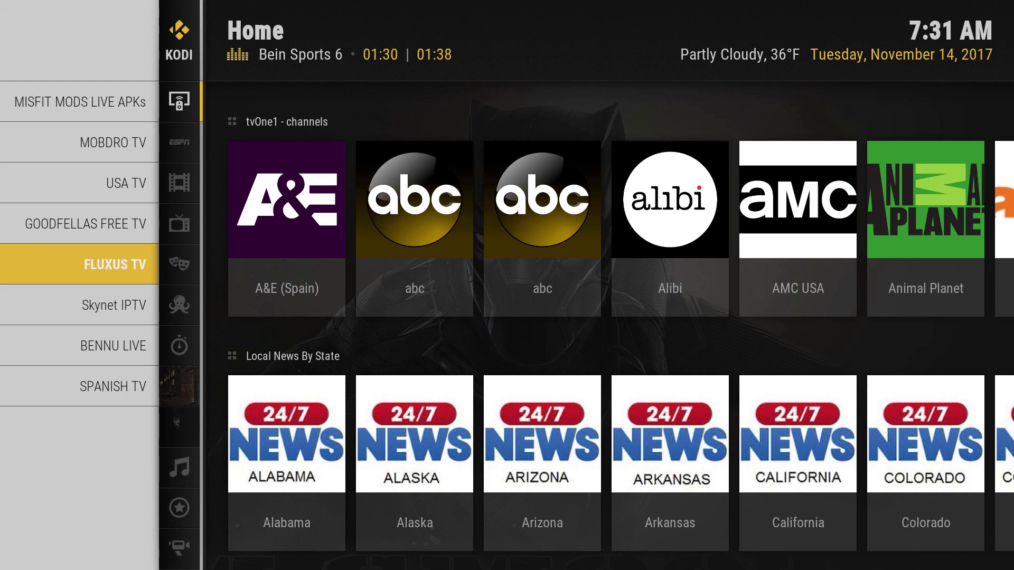
{"action": "key", "text": "Down"}
{"action": "key", "text": "Down"}
{"action": "key", "text": "Down"}
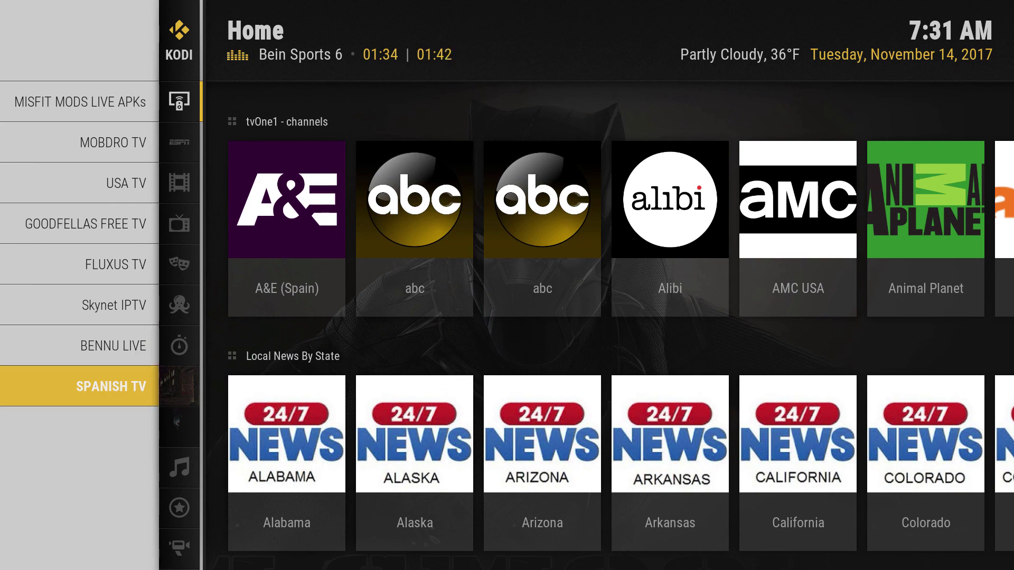
Step: View the SPORTS submenu with its ESPN TOP VIDEOS to Sports Movies entries, and move on to the MOVIES section
{"action": "key", "text": "Right"}
{"action": "key", "text": "Down"}
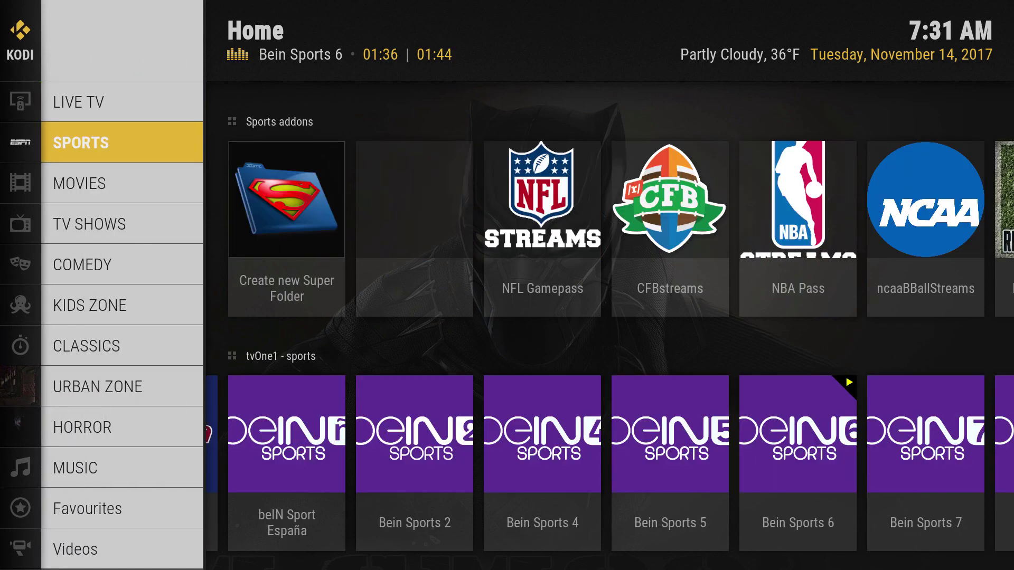
{"action": "key", "text": "Left"}
{"action": "key", "text": "Right"}
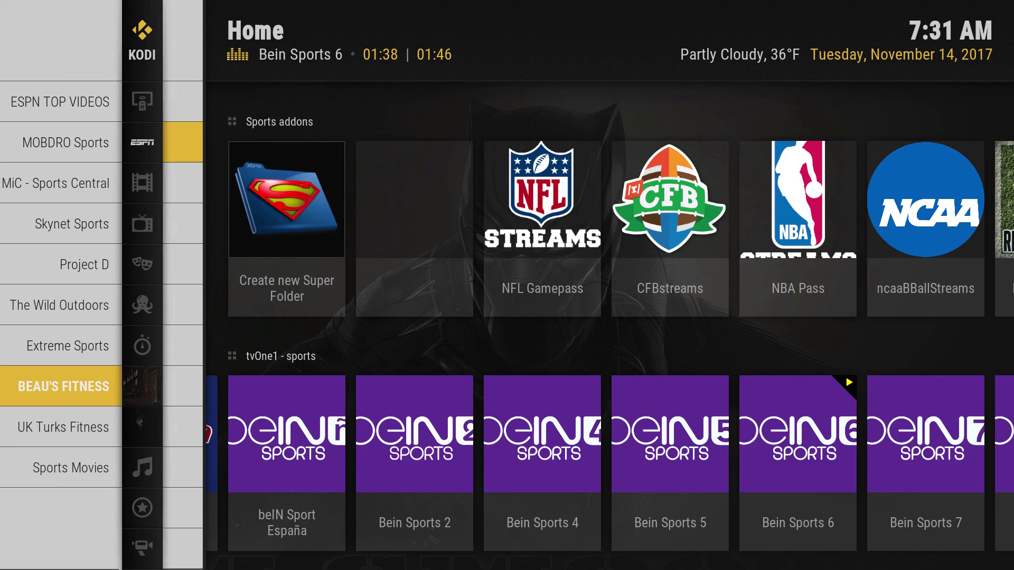
{"action": "key", "text": "Down"}
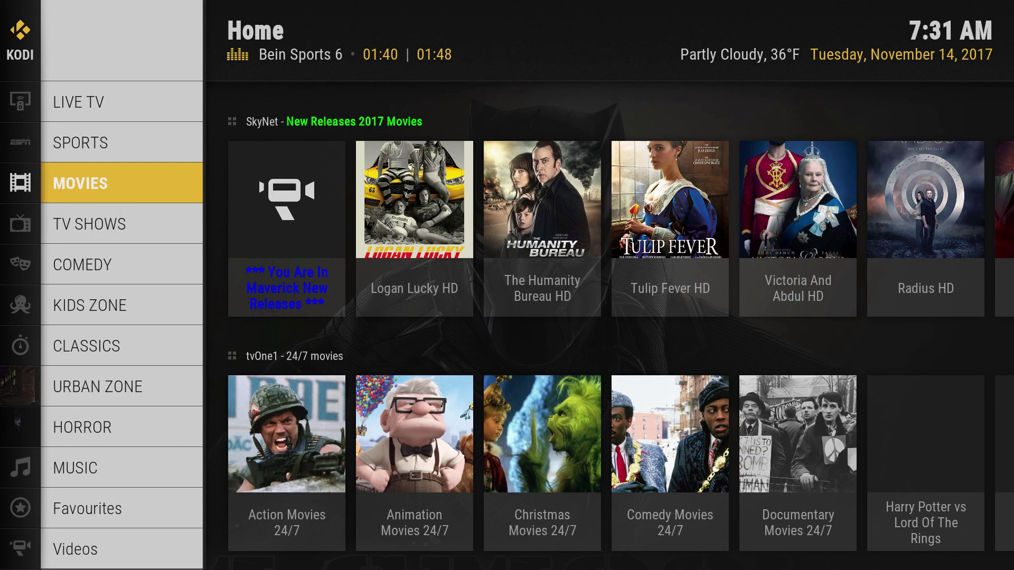